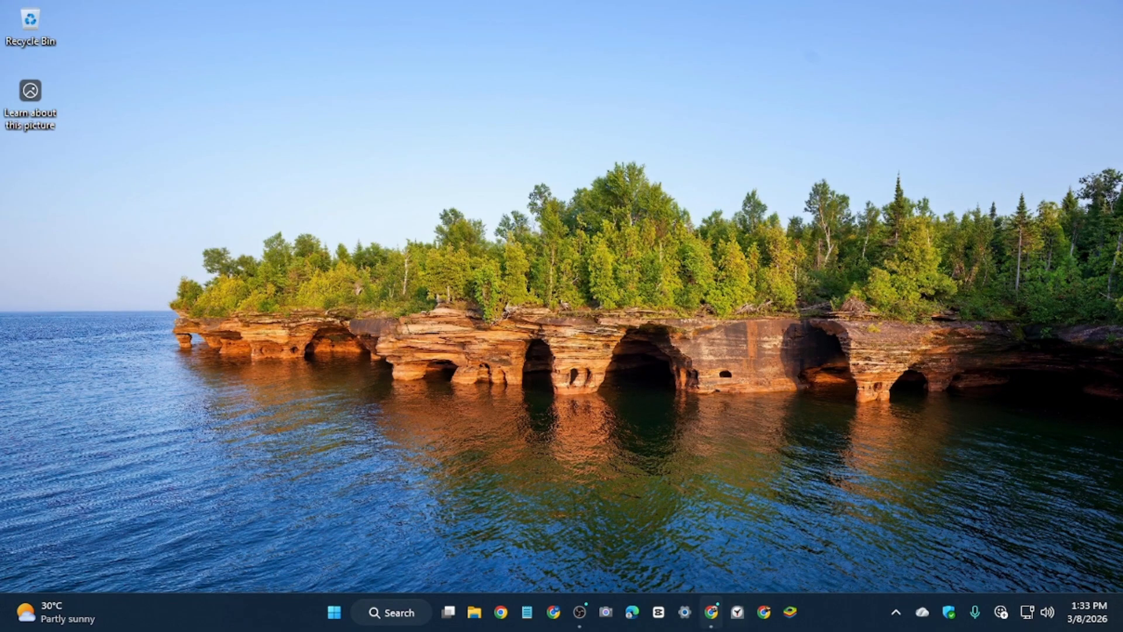
Switch to the Chrome window with YouTube, open the account menu and translate the page into English.
left_click(711, 612)
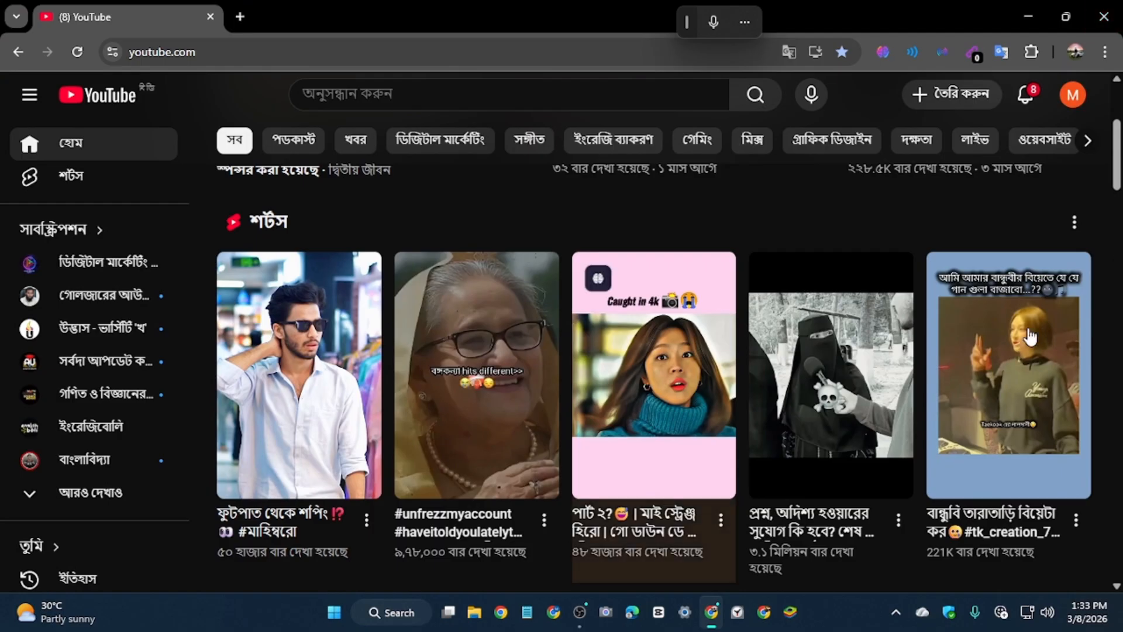
left_click(1077, 105)
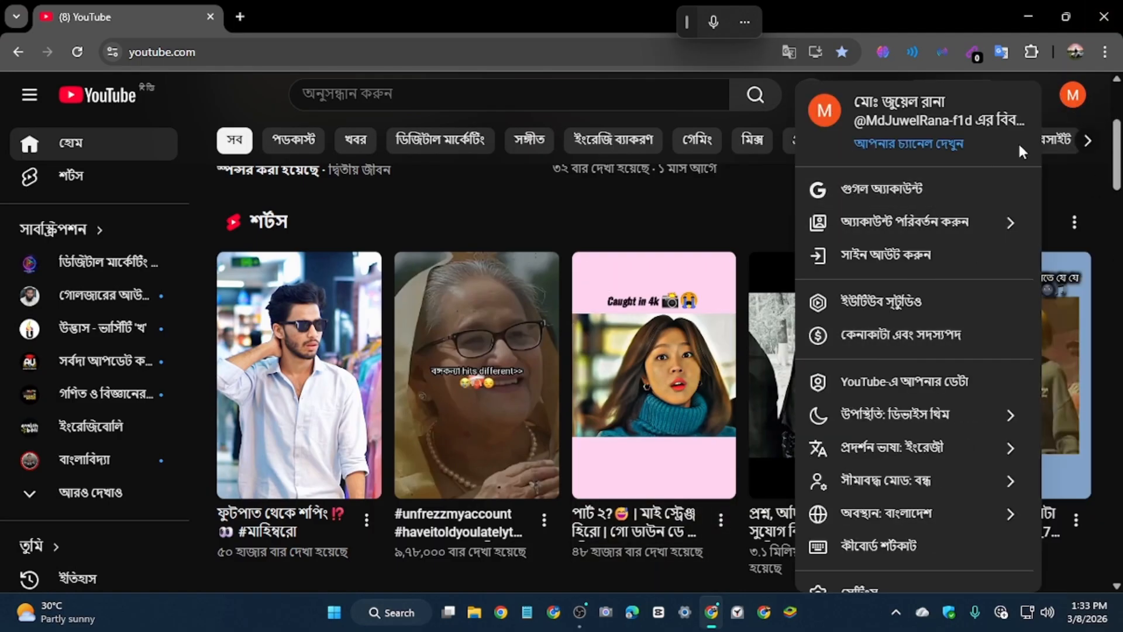
left_click(1077, 104)
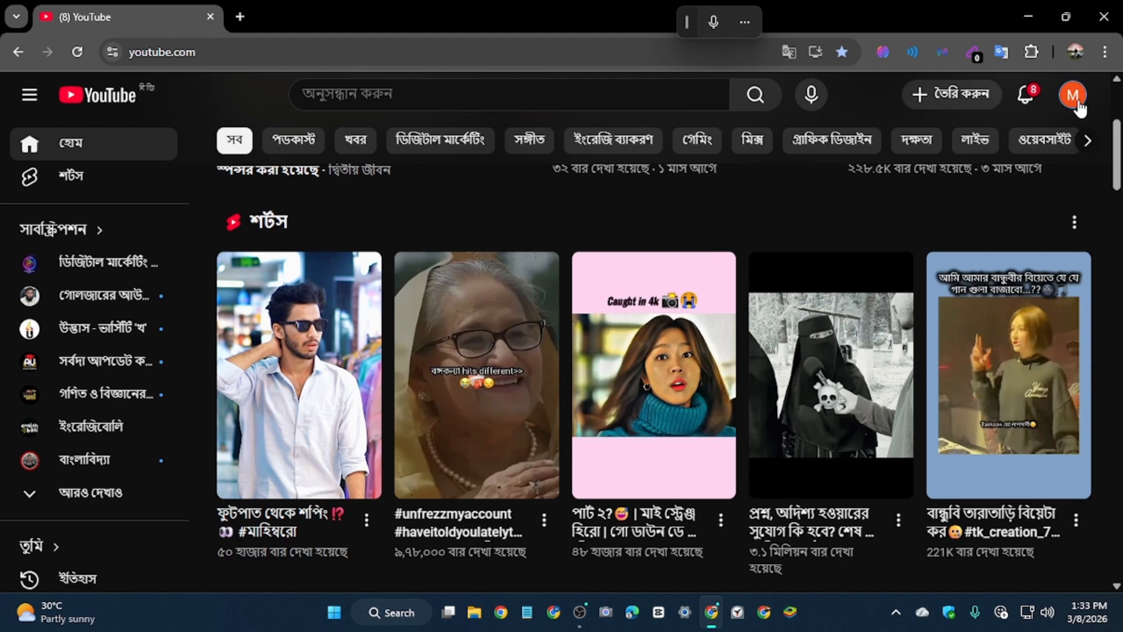
left_click(1078, 106)
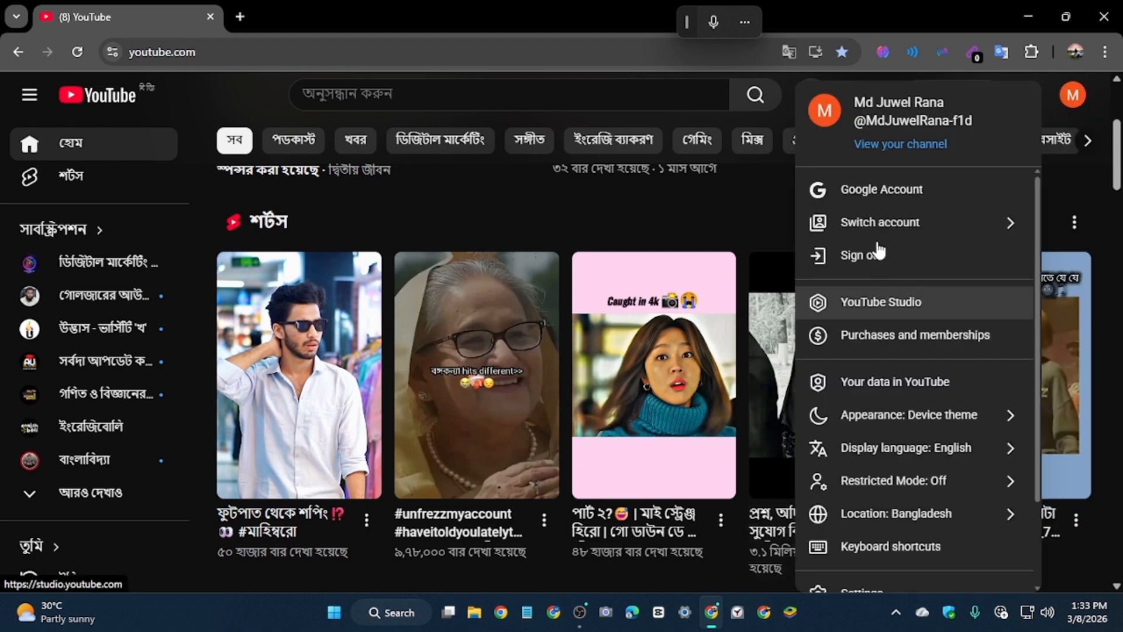
left_click(790, 51)
left_click(661, 85)
left_click(839, 85)
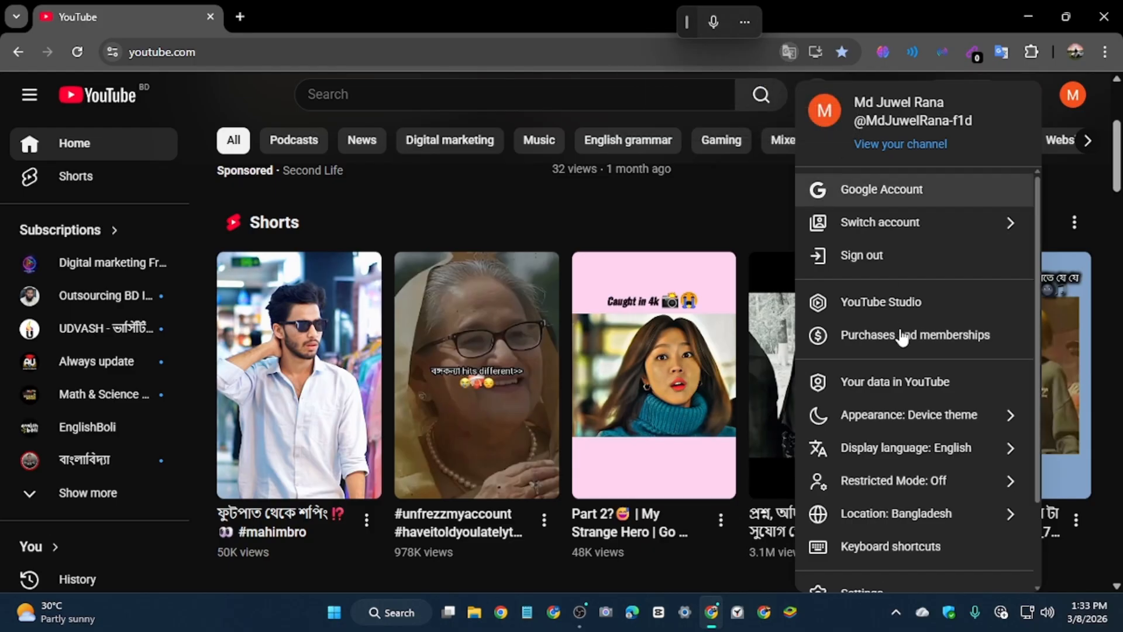
Open the channel's settings in YouTube Studio and translate the page into English.
left_click(881, 302)
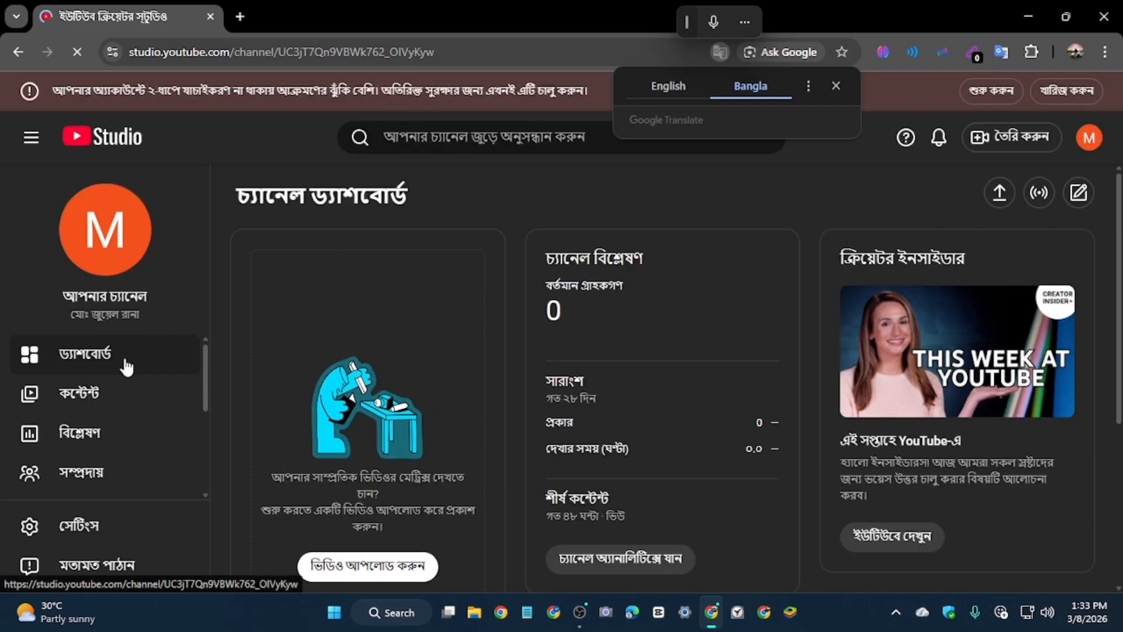
scroll(117, 380, "down", 2)
left_click(88, 530)
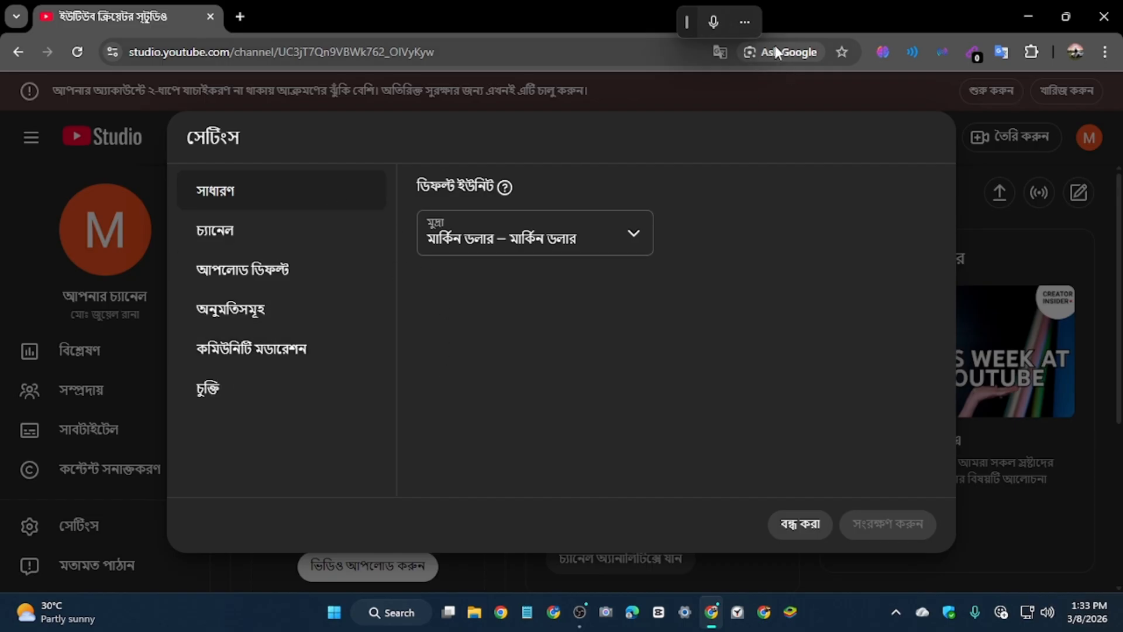
left_click(719, 51)
left_click(672, 85)
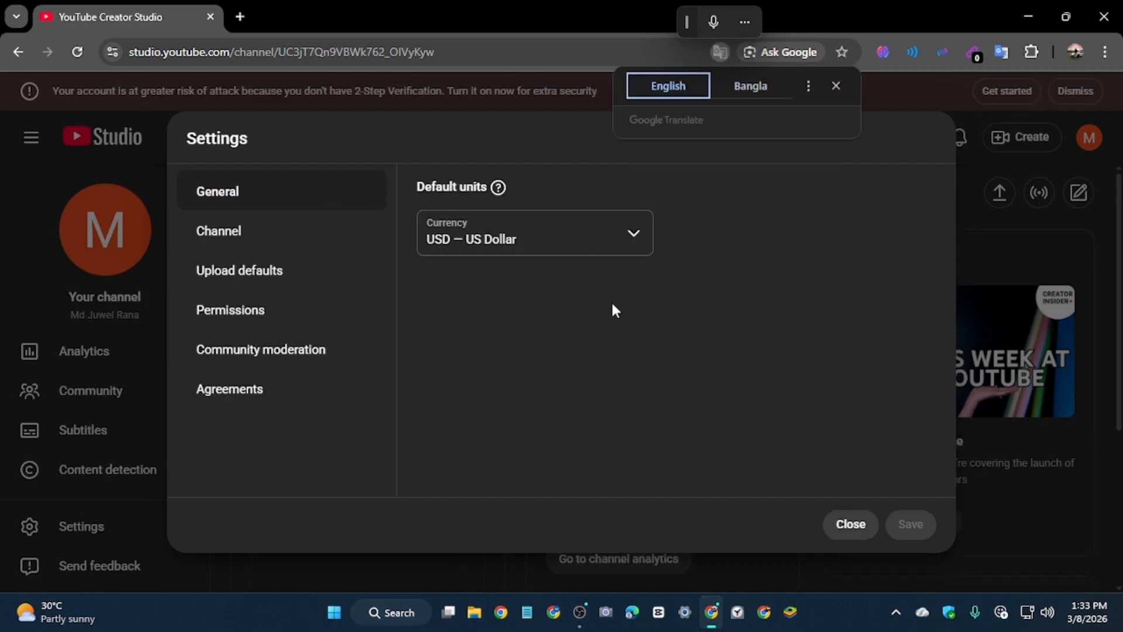
Start a new invitation in the channel's permissions and look up the invitee's account in the other Chrome profile.
left_click(287, 318)
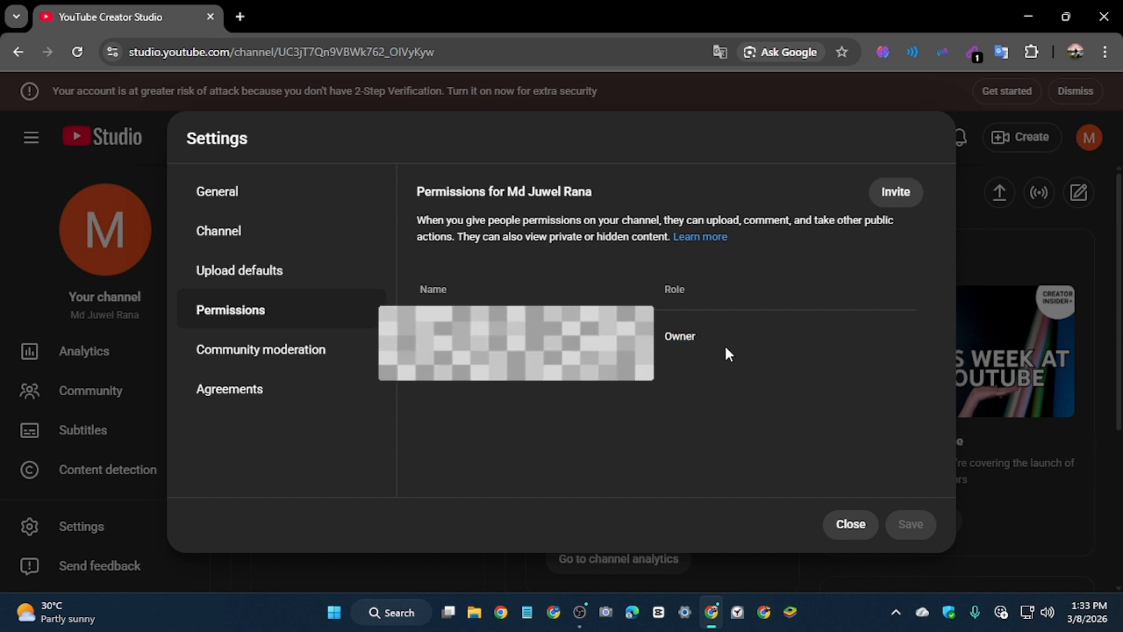
left_click(904, 196)
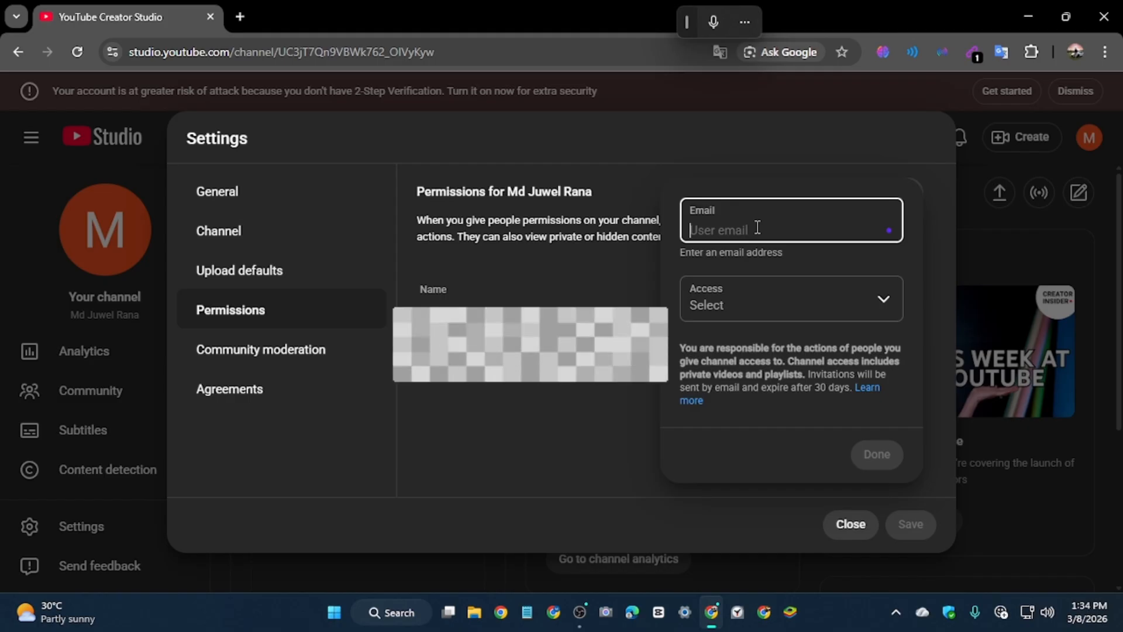
left_click(765, 622)
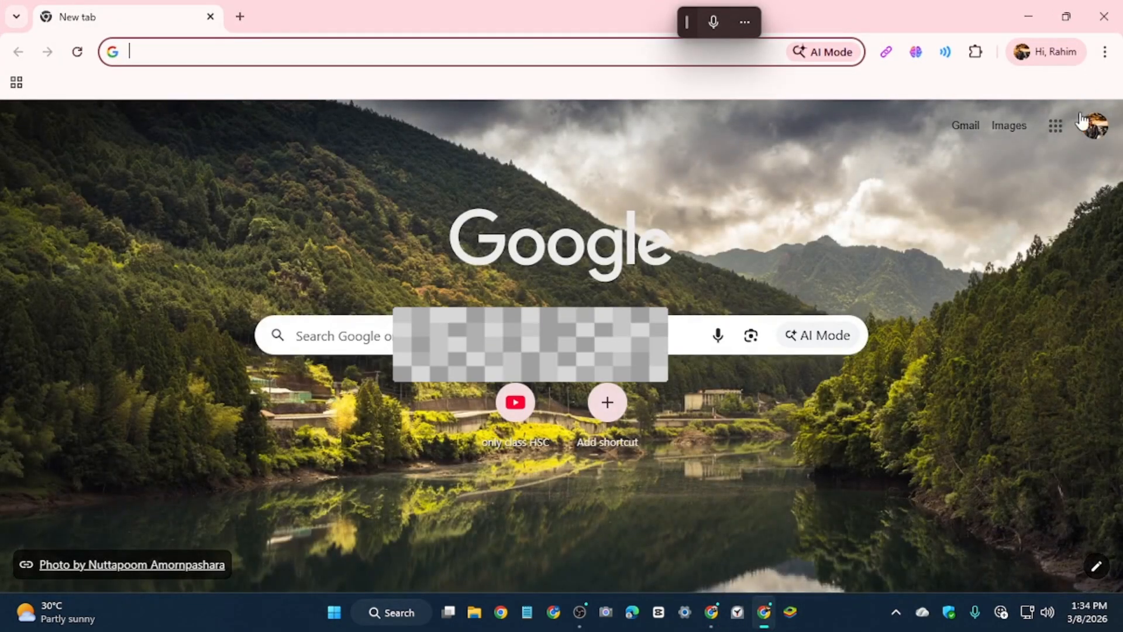
left_click(1089, 130)
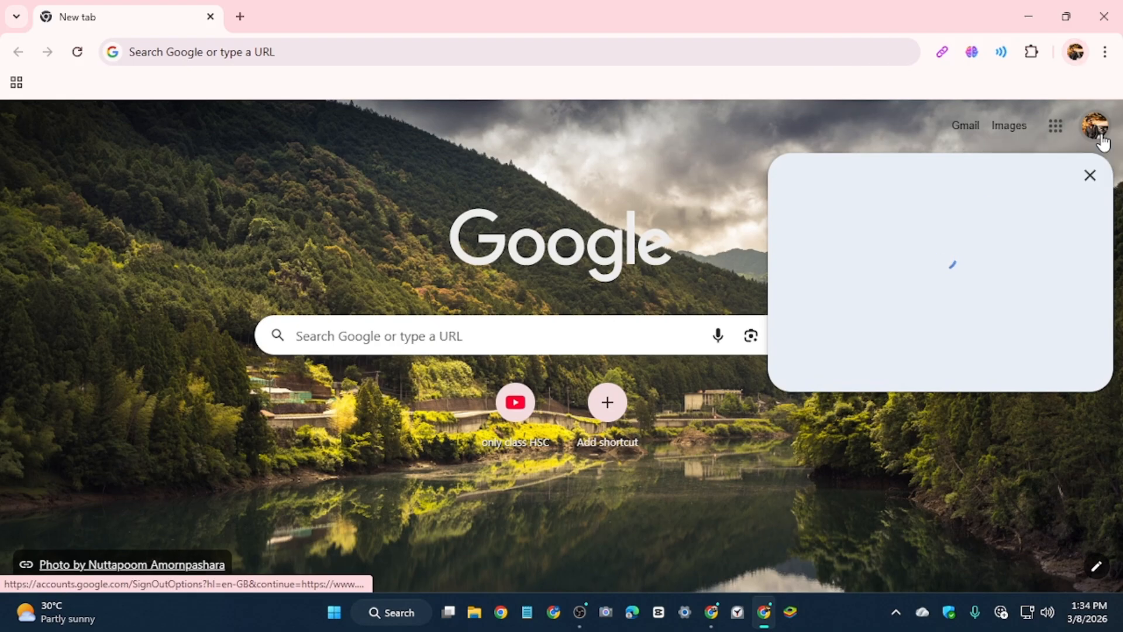
left_click(1103, 141)
left_click(1103, 141)
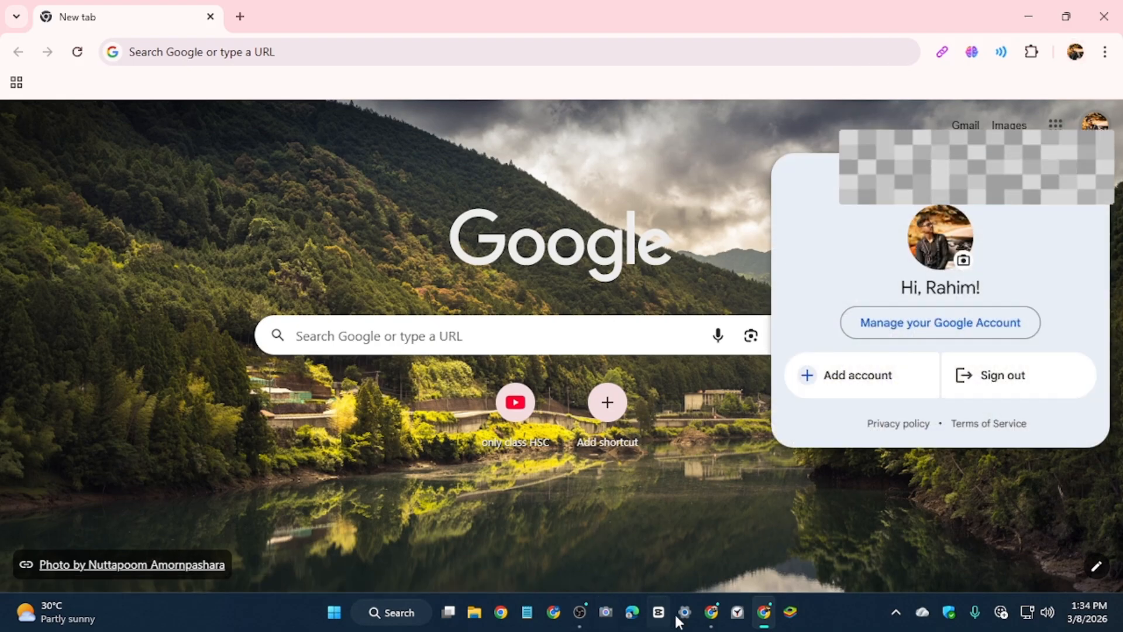
left_click(713, 614)
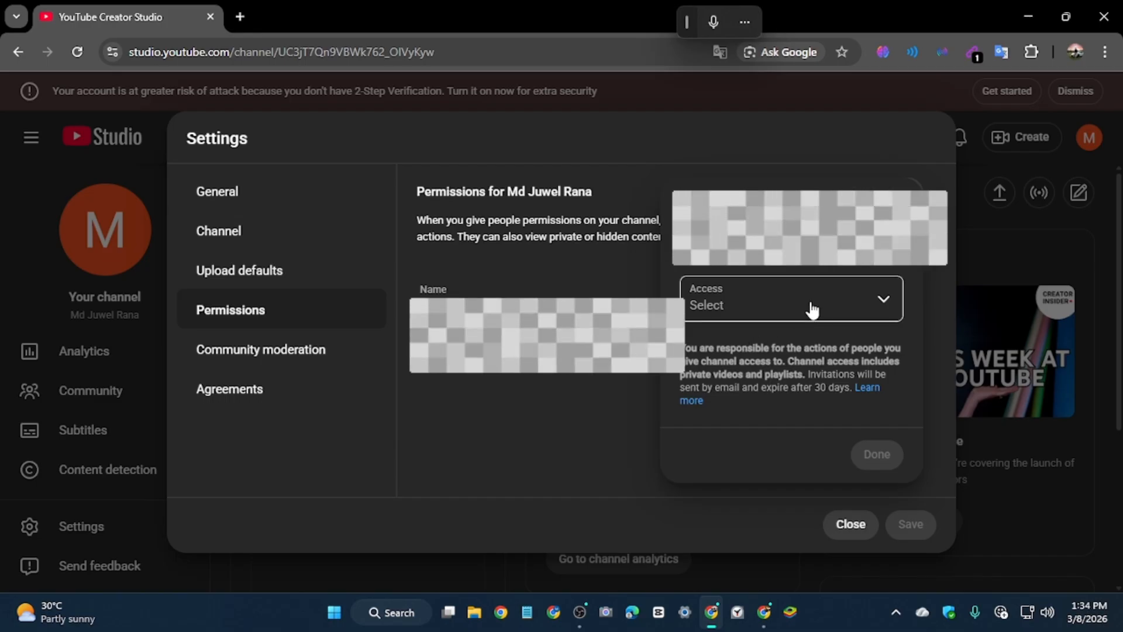
Examine the access roles offered for the invitee, from Manager down to Viewer (limited).
left_click(885, 299)
scroll(878, 342, "down", 1)
scroll(866, 346, "down", 1)
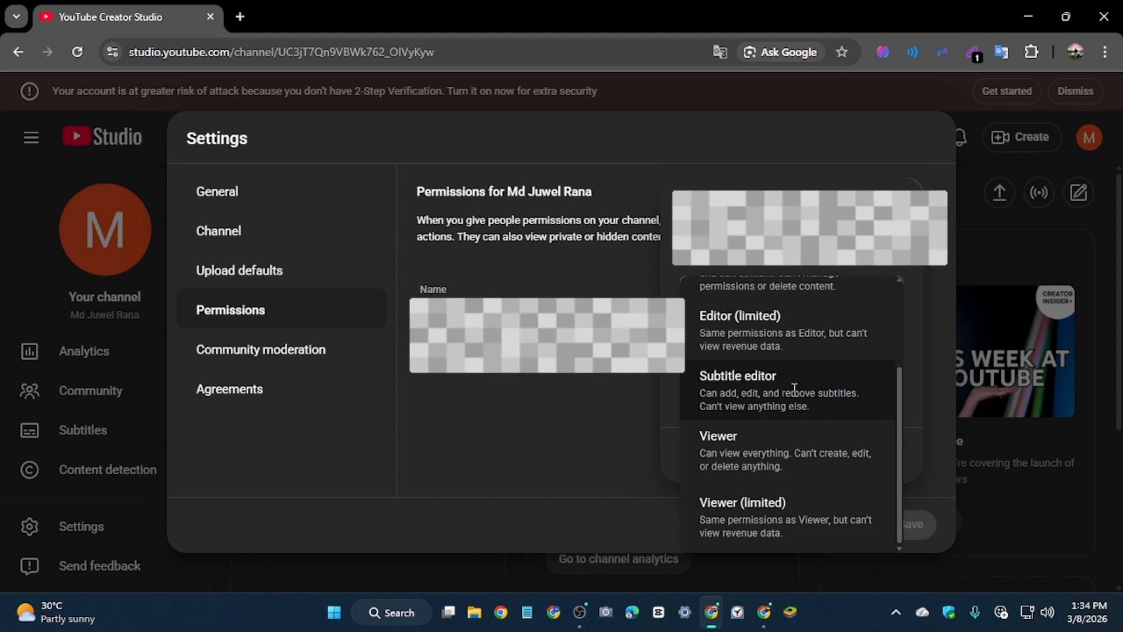
scroll(804, 410, "up", 1)
scroll(801, 404, "up", 1)
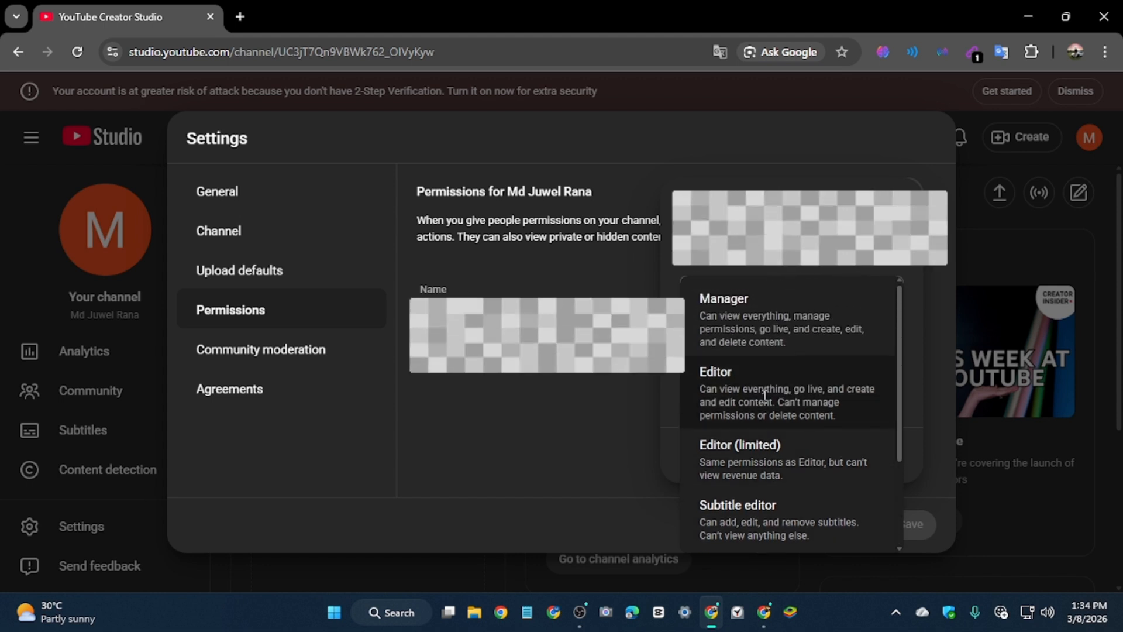
scroll(781, 344, "down", 2)
scroll(782, 344, "up", 2)
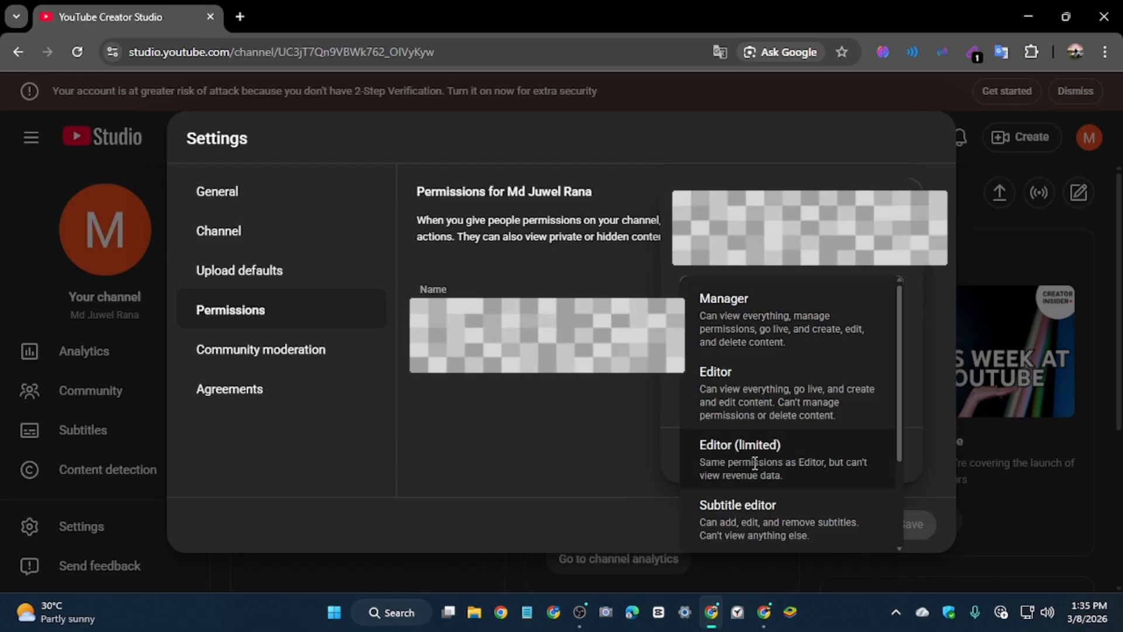
scroll(771, 459, "down", 2)
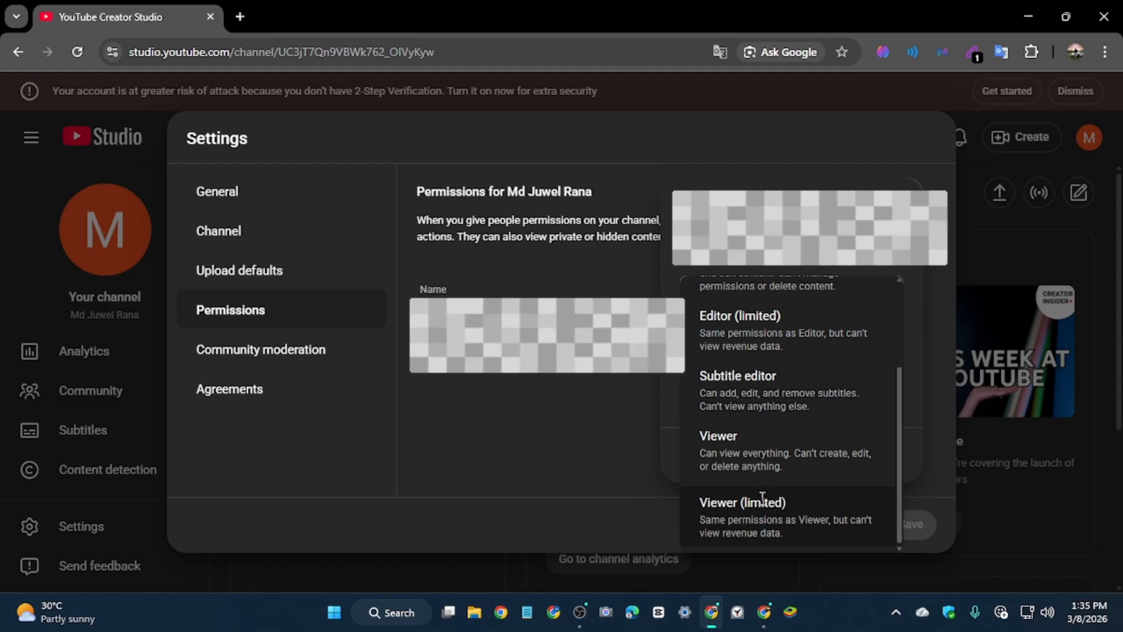
scroll(769, 321, "up", 3)
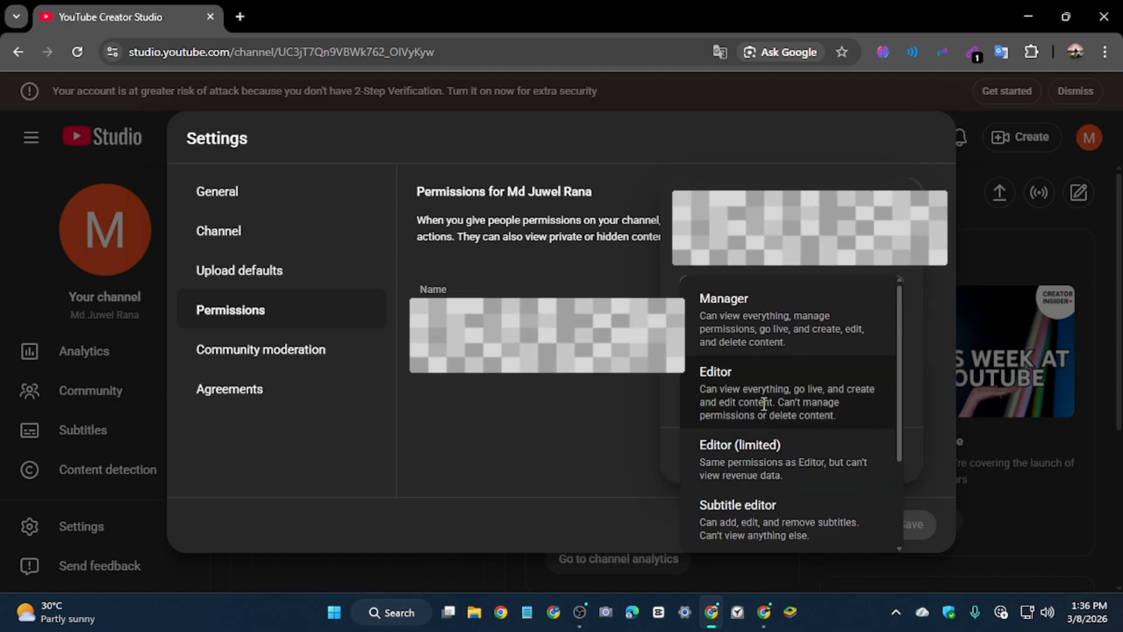
Give the invitee Manager access and save the channel's permission settings.
left_click(765, 323)
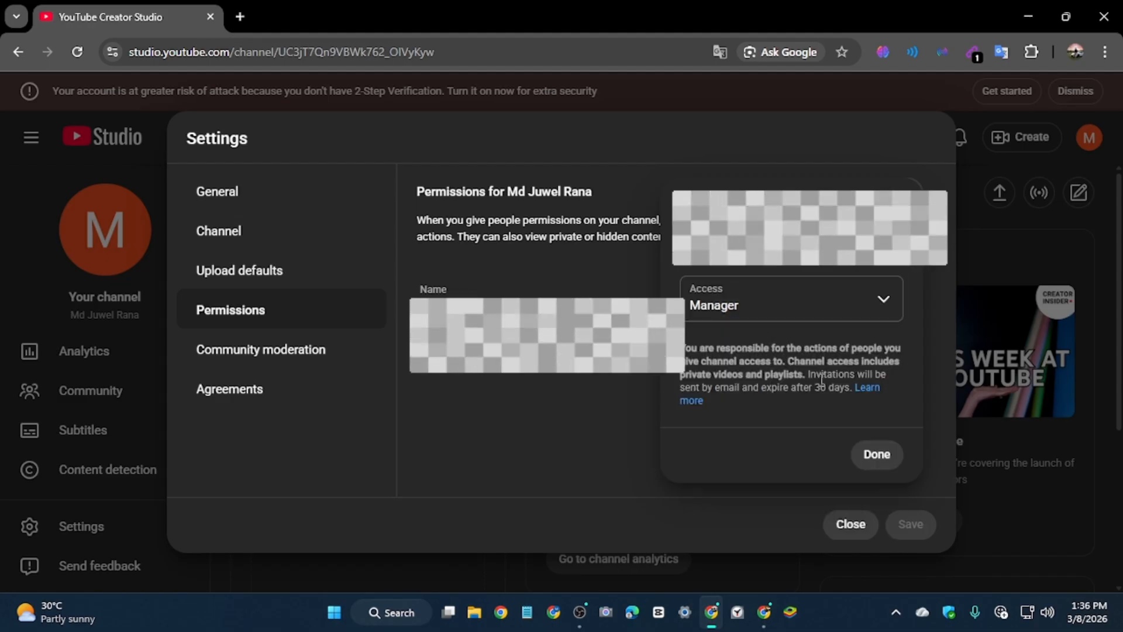
left_click(878, 458)
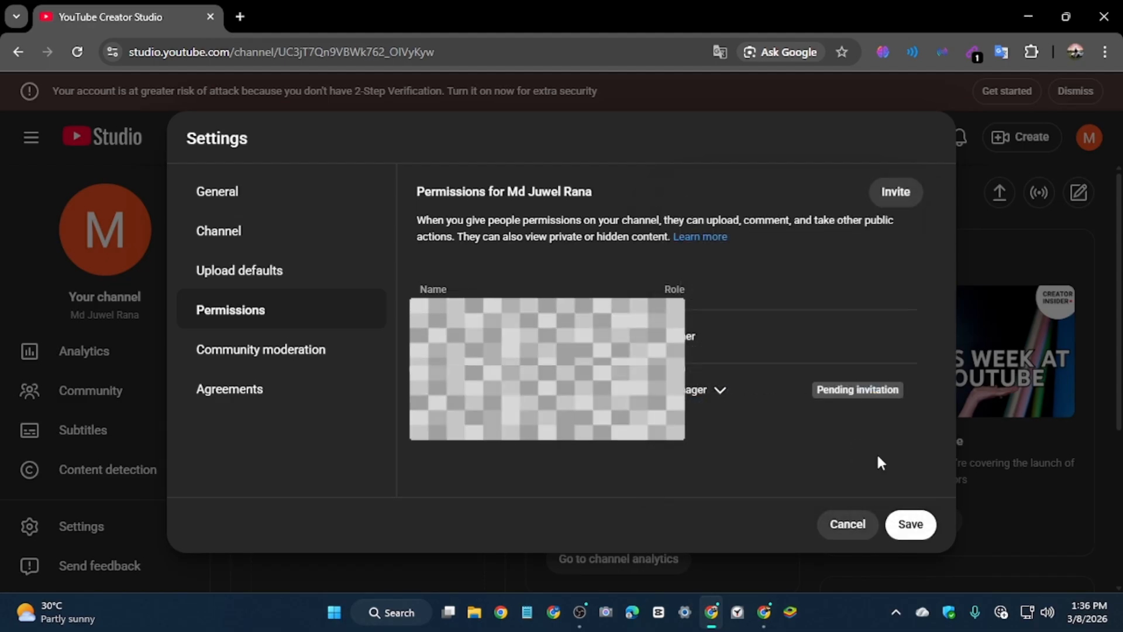
left_click(921, 533)
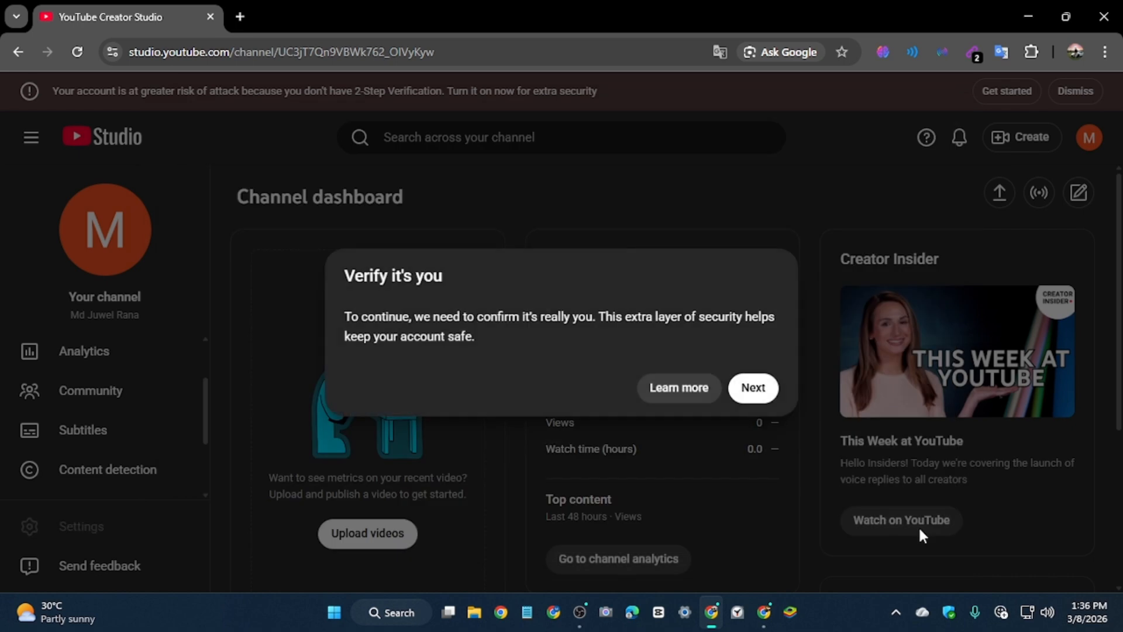
Verify the account owner's identity by requesting a text-message code and entering the verification code.
left_click(754, 388)
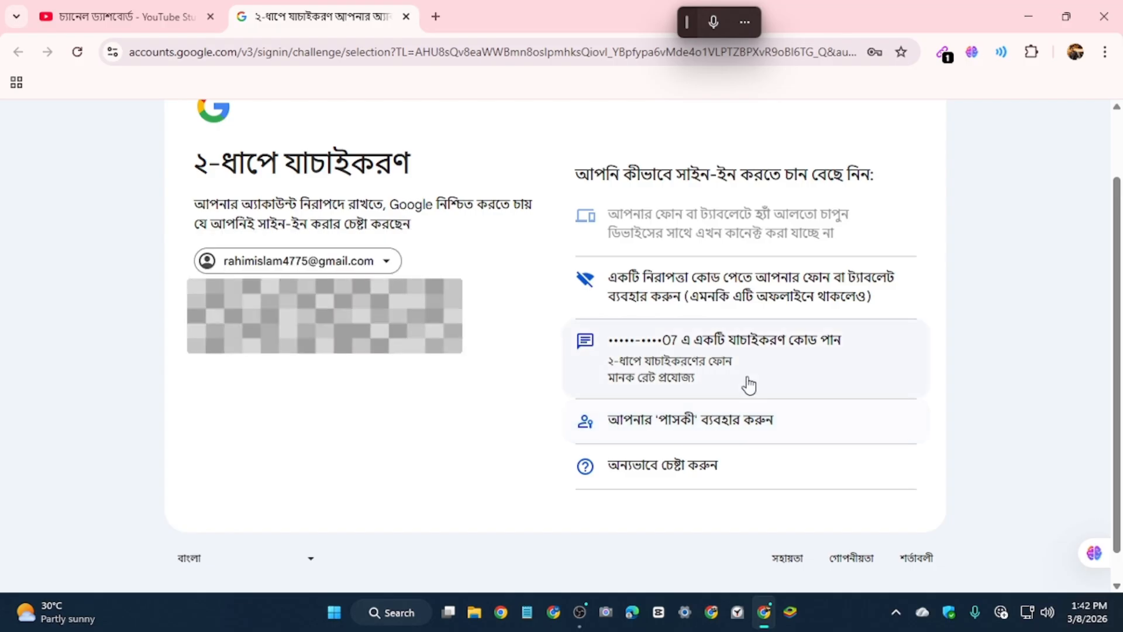
left_click(751, 369)
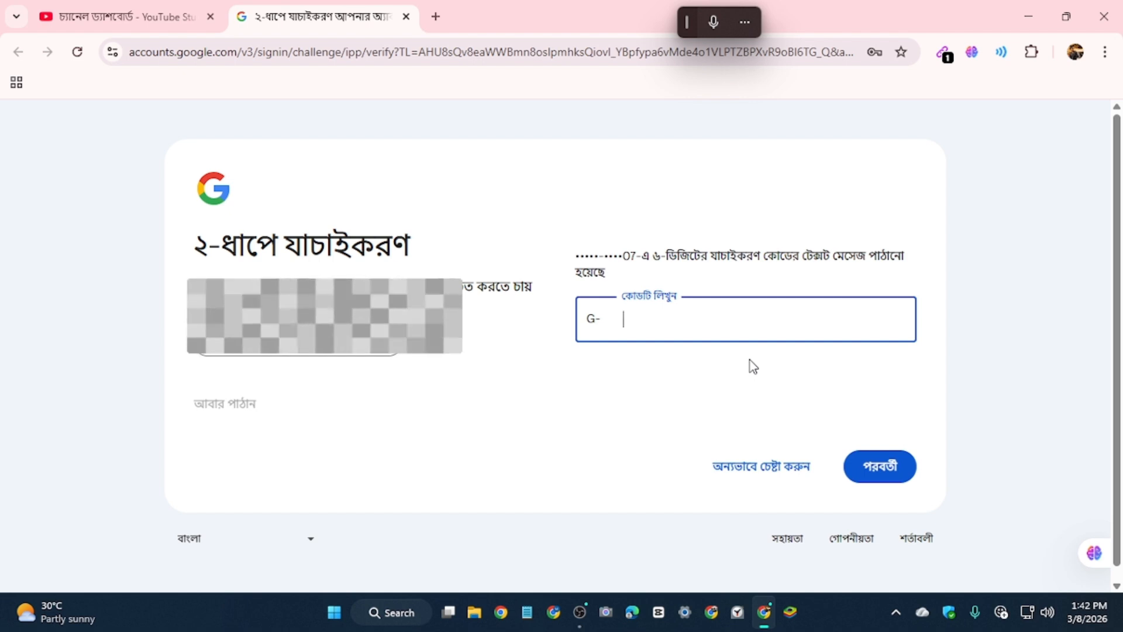
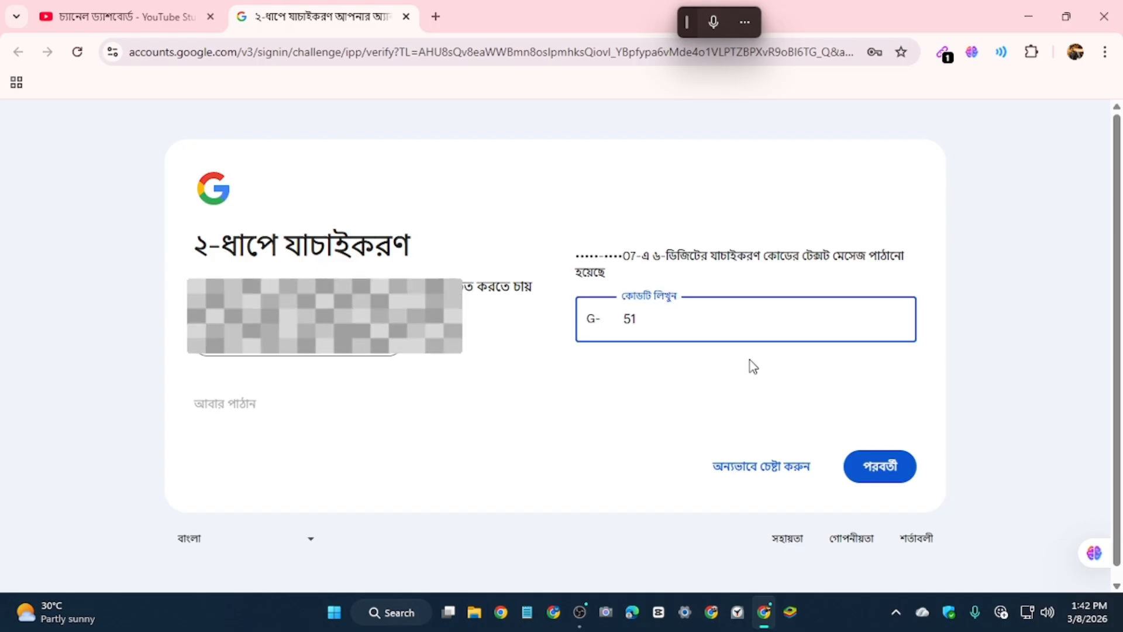
left_click(901, 471)
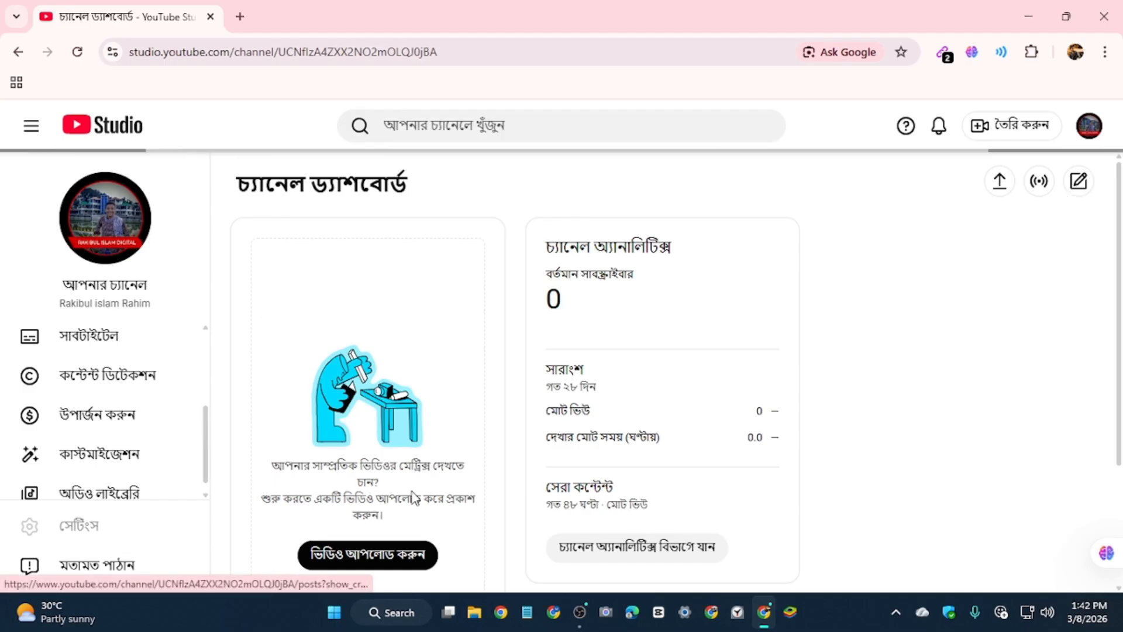
Check the invited manager's status in the channel's permission settings.
scroll(135, 386, "down", 1)
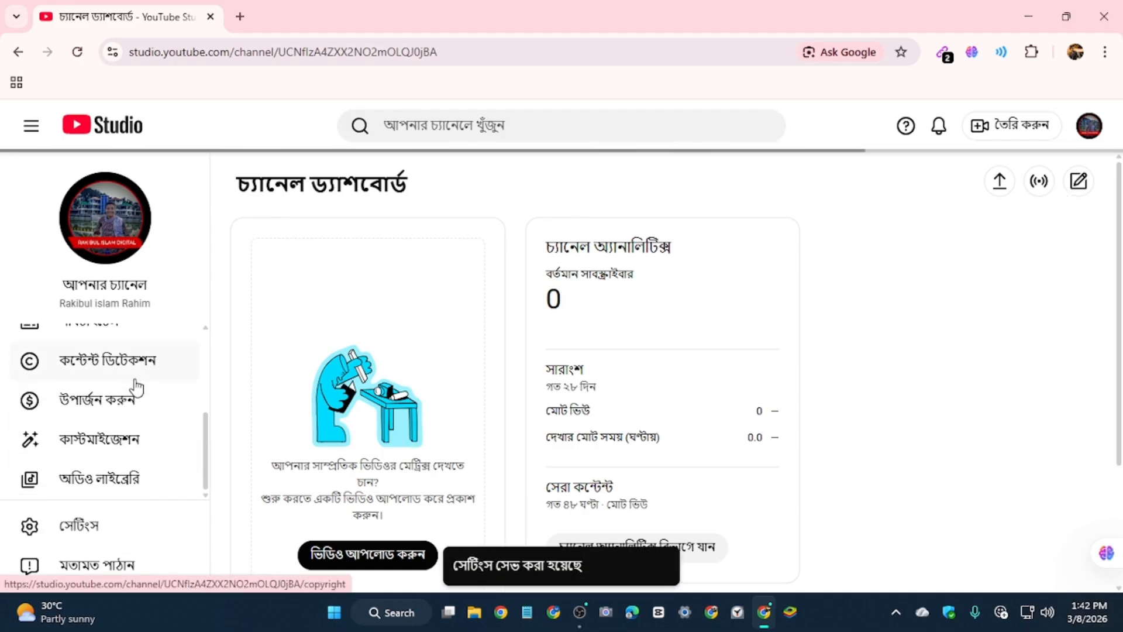
left_click(82, 523)
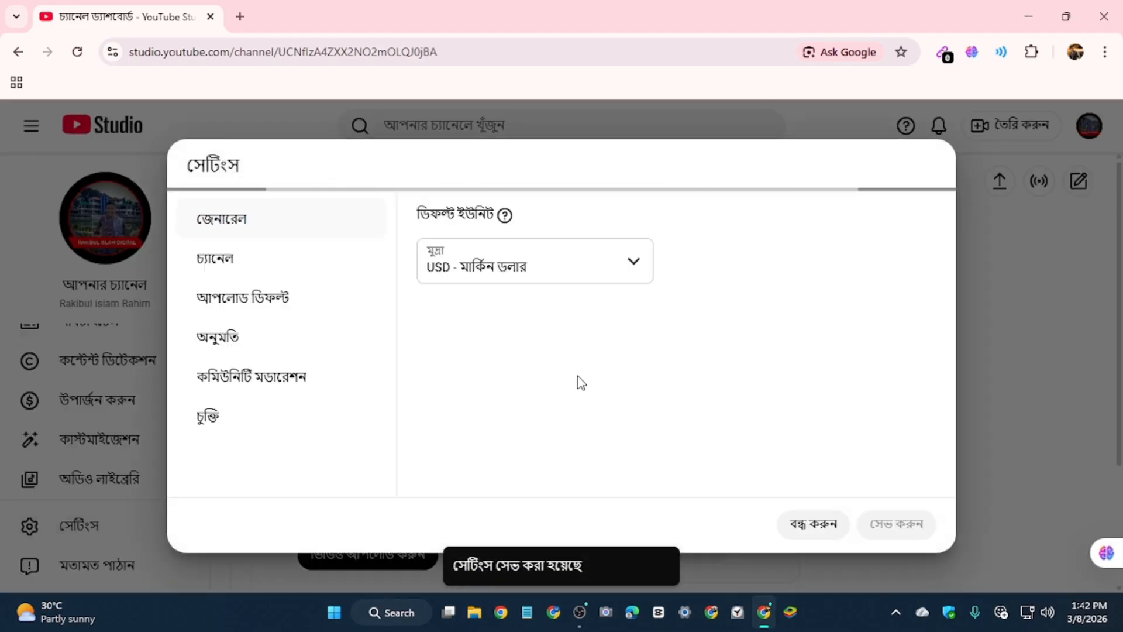
left_click(215, 350)
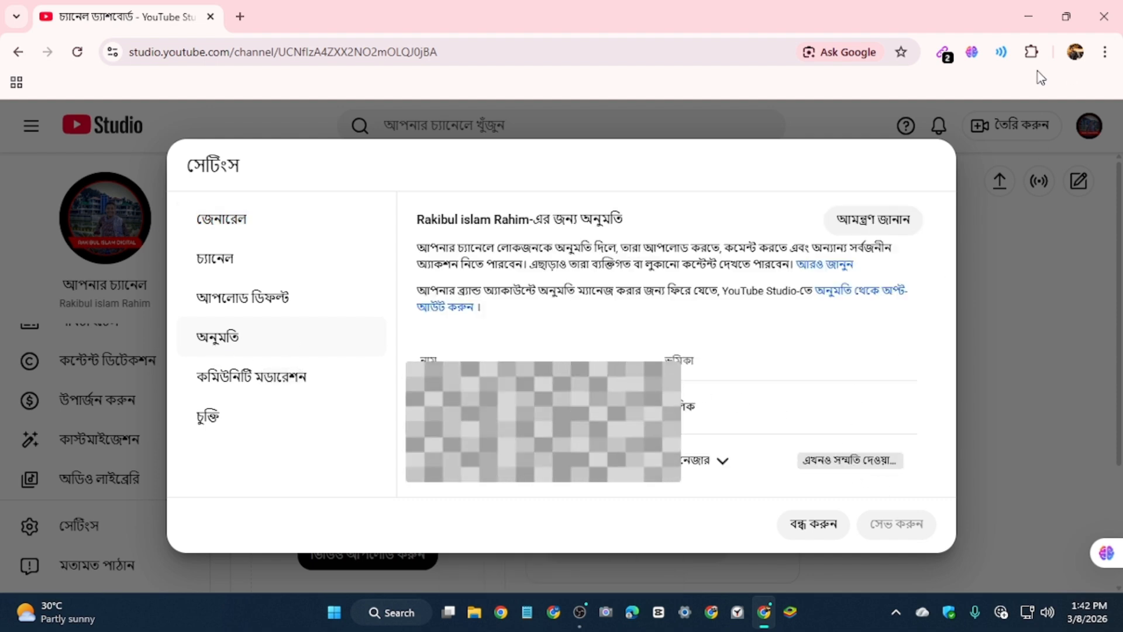
mouse_move(730, 471)
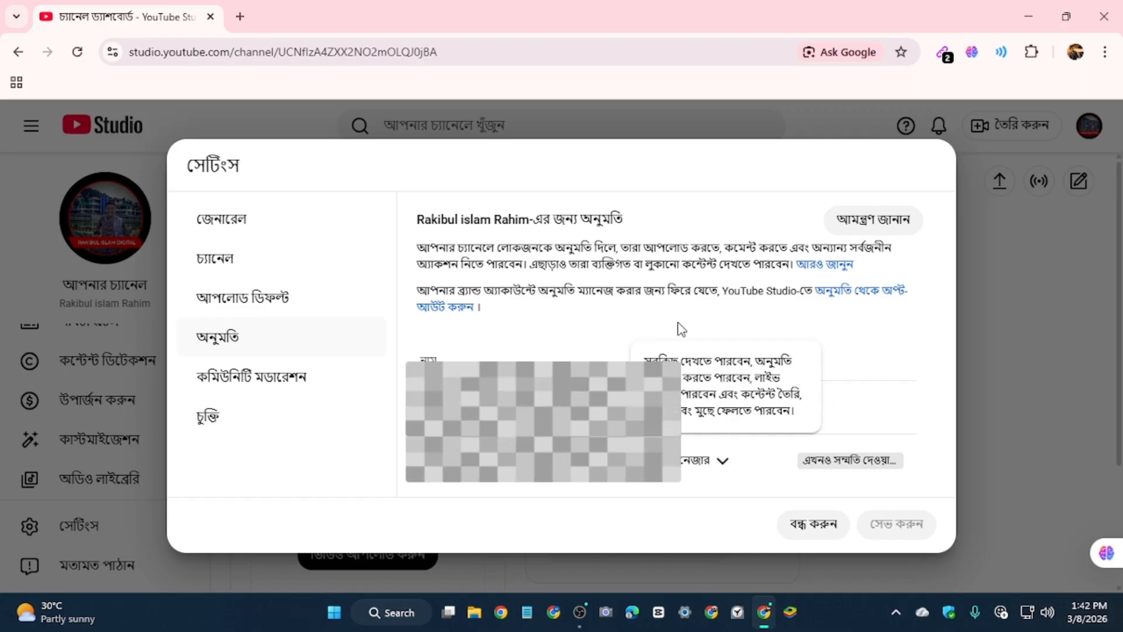
Switch to the invited account's Chrome window and open YouTube's channel access invitation in Gmail.
left_click(708, 613)
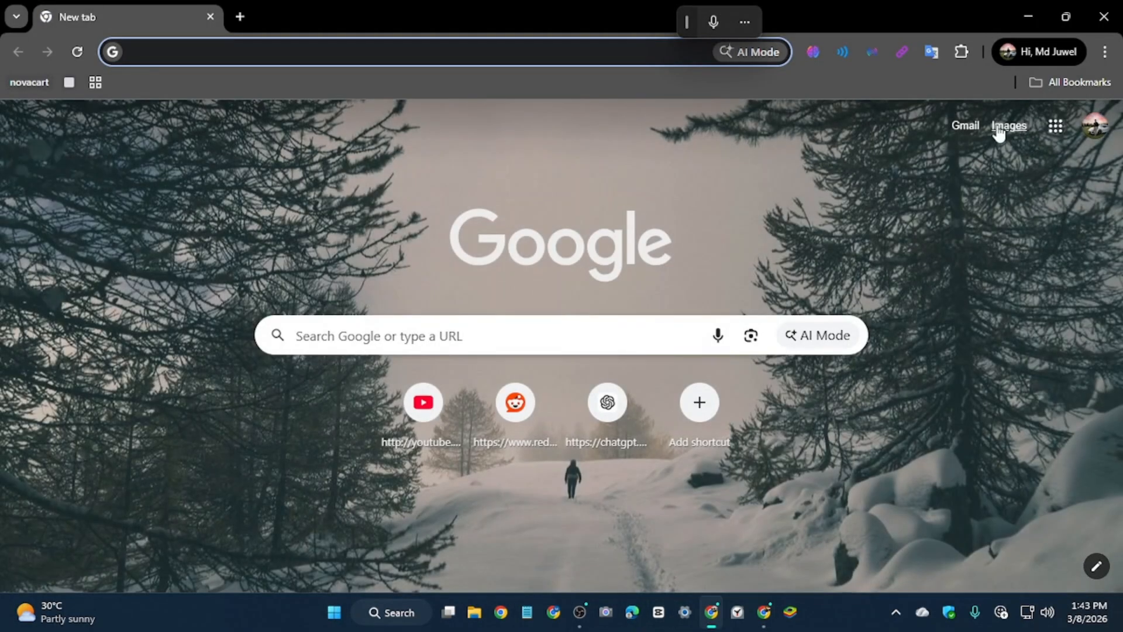
left_click(973, 126)
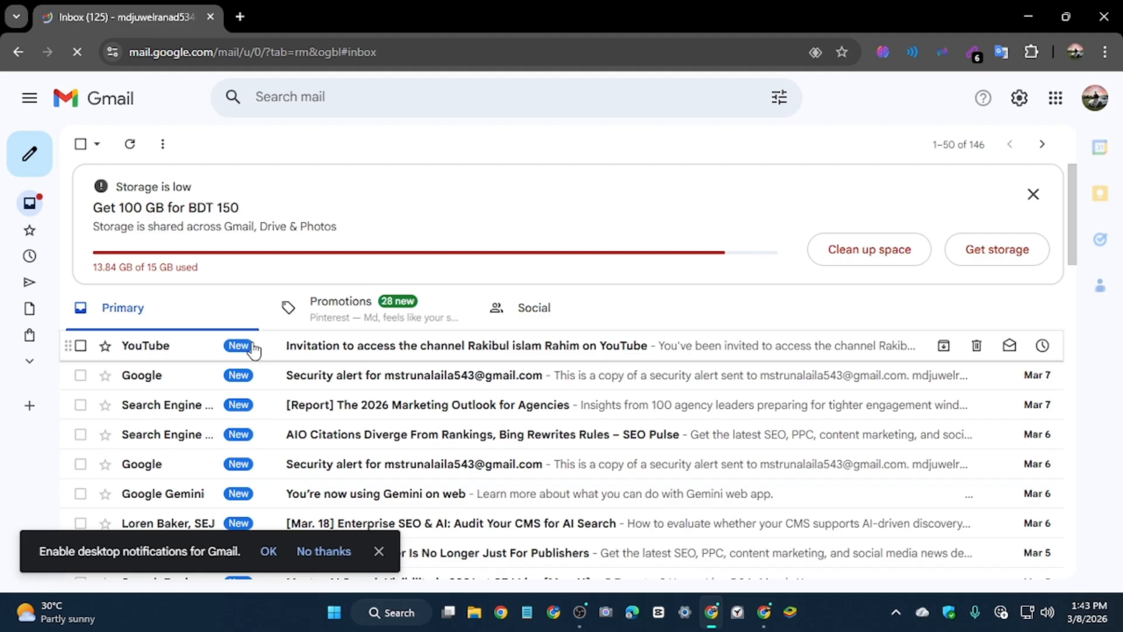
left_click(370, 351)
Accept the e-mailed invitation to access the channel as a Manager and dismiss the translation pop-up.
scroll(543, 360, "down", 2)
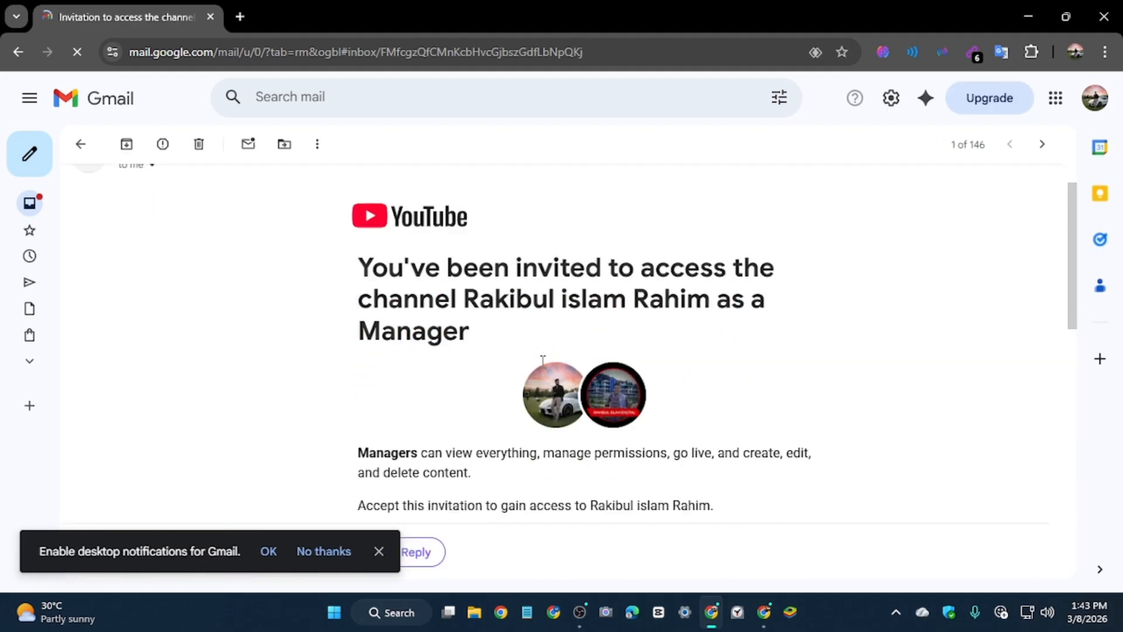
scroll(543, 360, "down", 5)
scroll(543, 360, "up", 4)
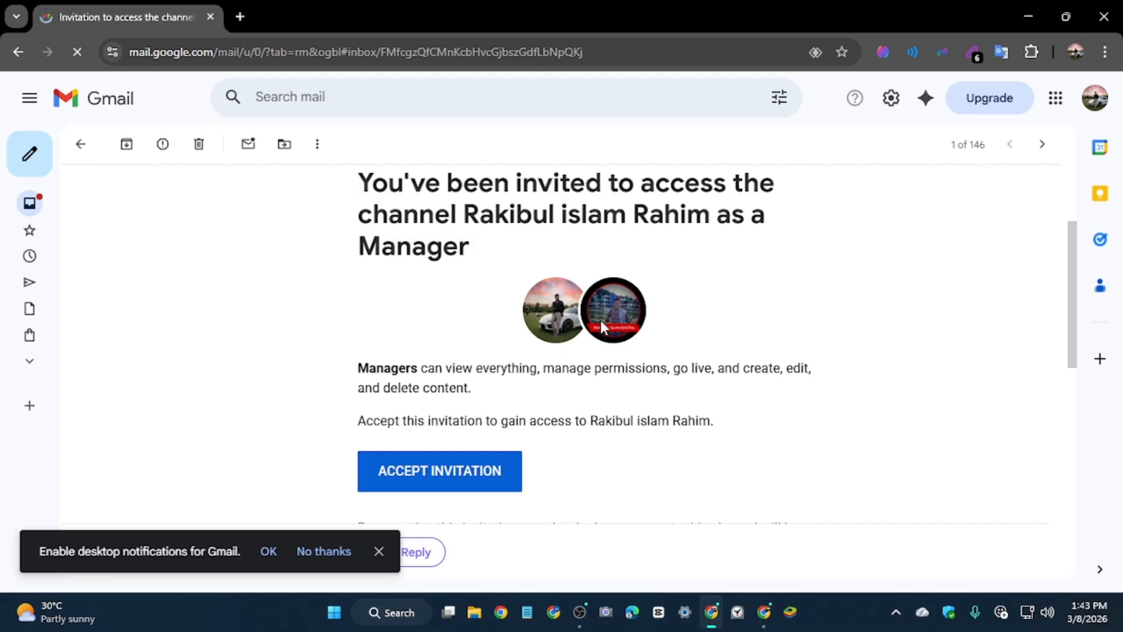
left_click(419, 469)
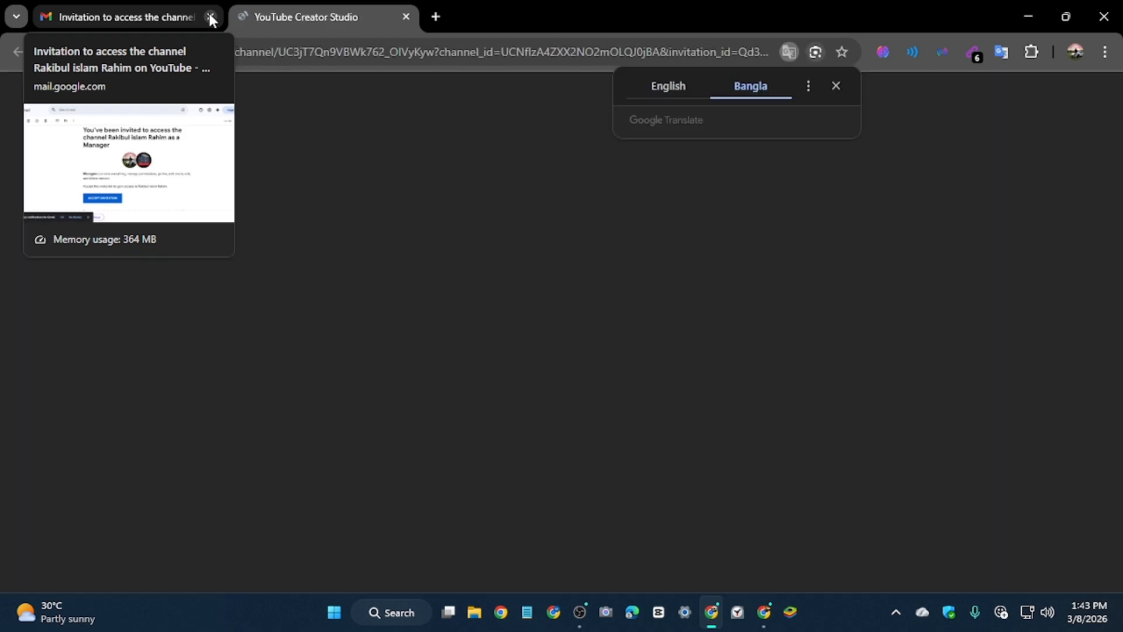
left_click(838, 85)
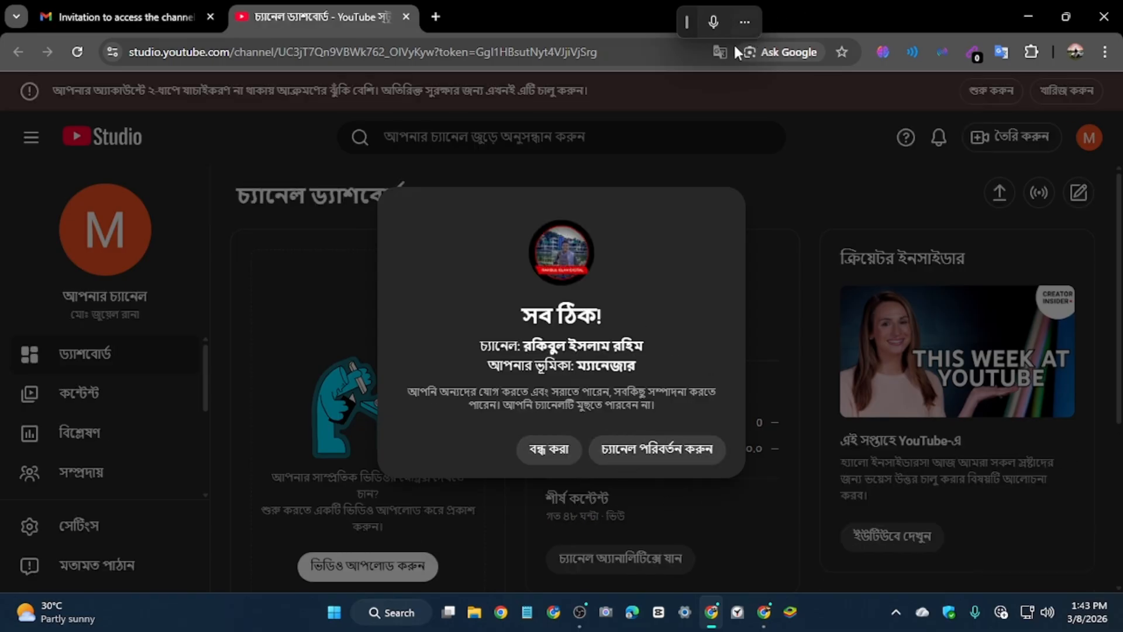
Show the acceptance page in English, dismiss the translation pop-up and switch to the channel shared with the Manager role.
left_click(721, 51)
left_click(676, 85)
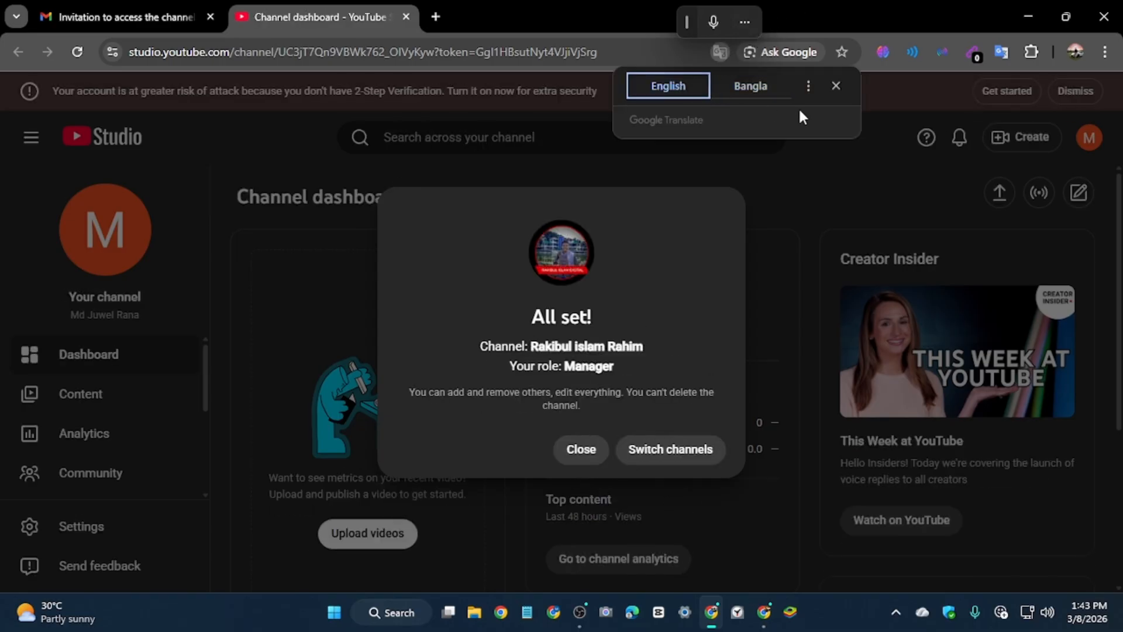
left_click(836, 86)
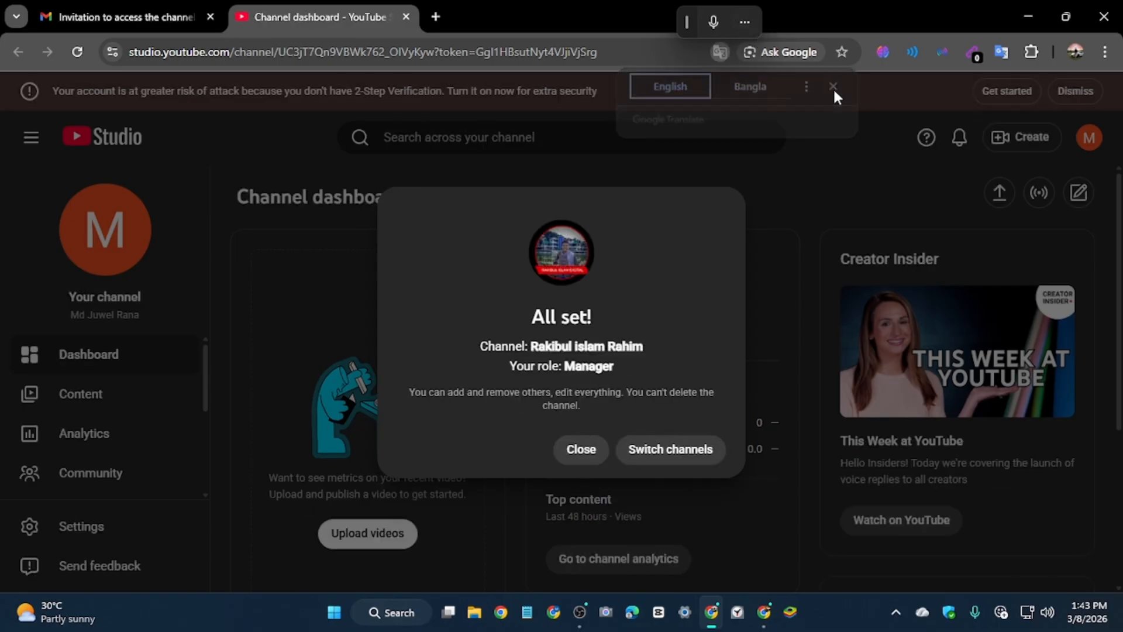
left_click(649, 451)
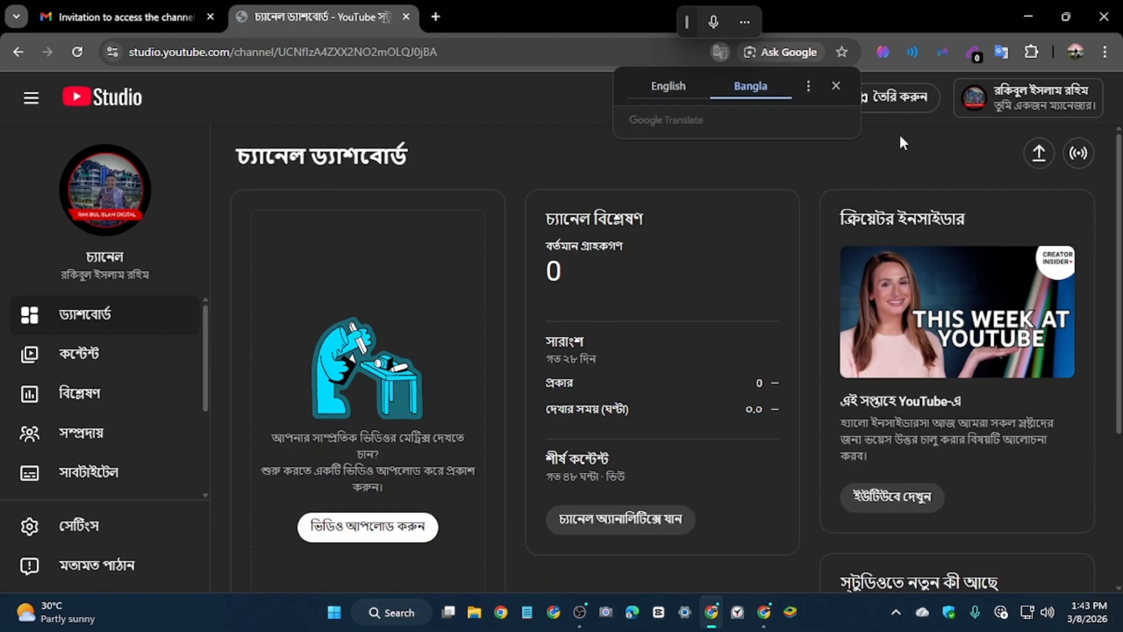
Switch YouTube Studio from the managed channel back to the invited account's own channel.
left_click(1023, 112)
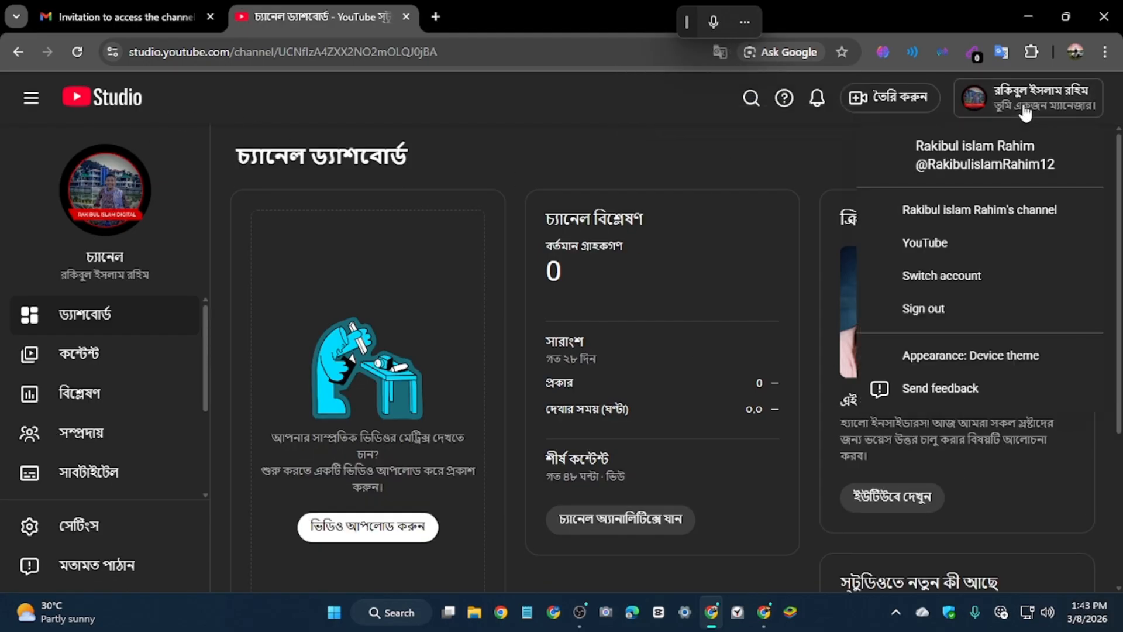
left_click(1012, 290)
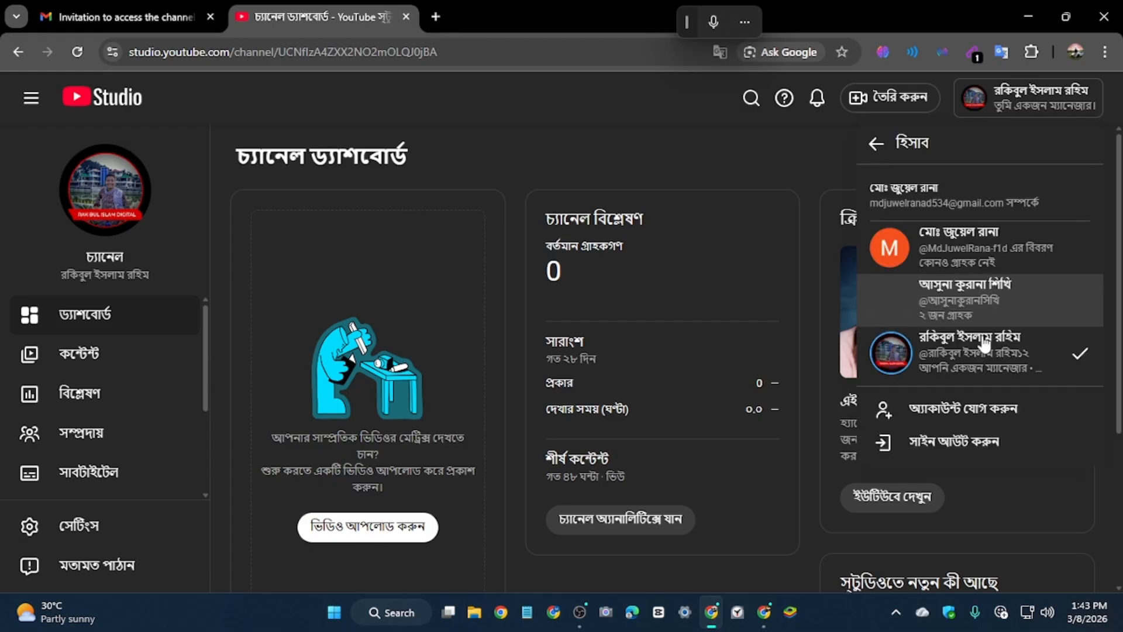
left_click(926, 255)
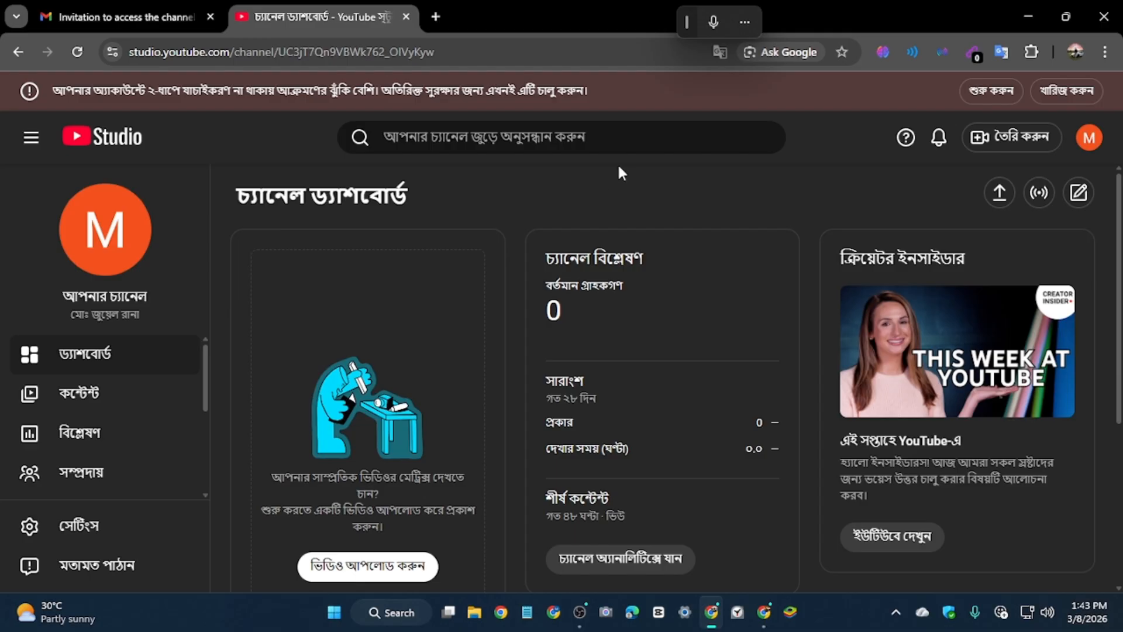
Close both open Chrome windows and start Chrome with the profile labelled Your Chrome.
left_click(1104, 16)
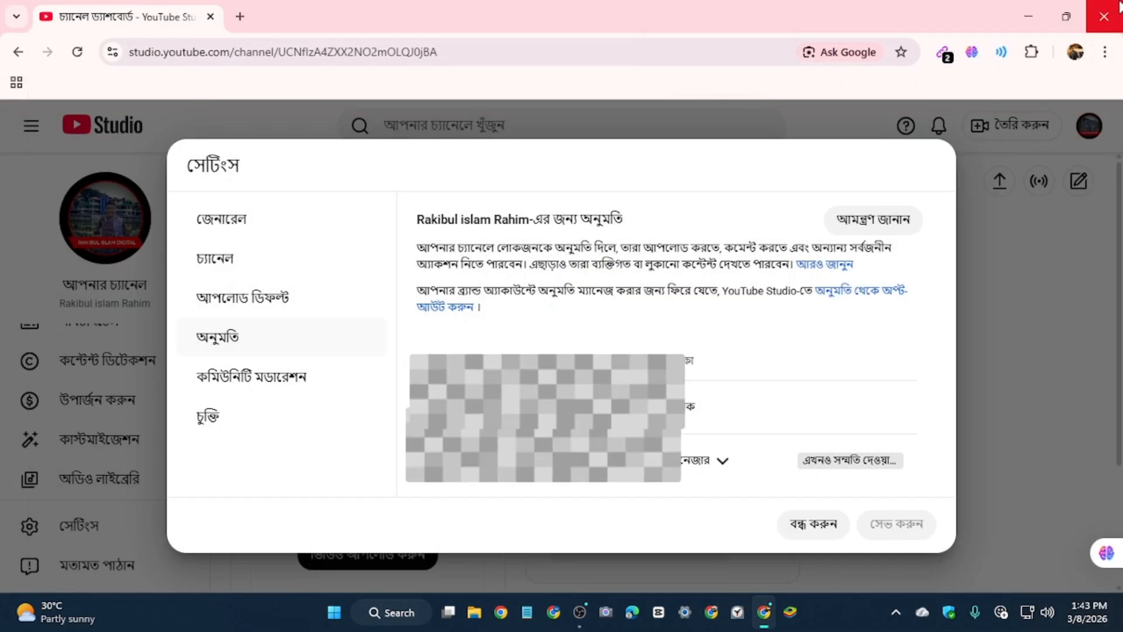
left_click(1104, 13)
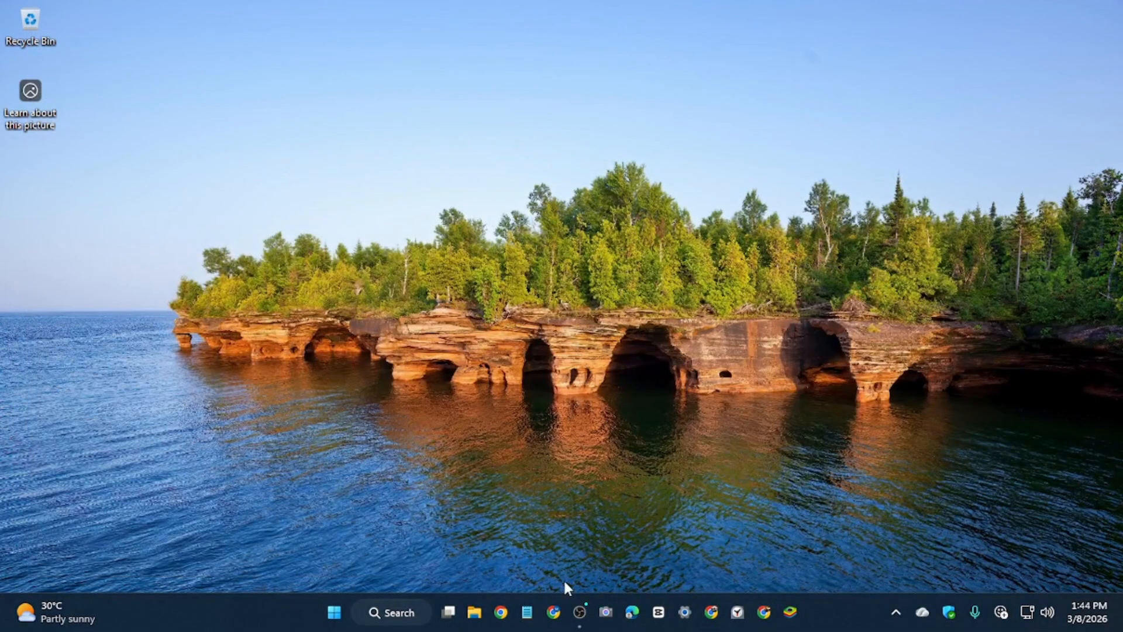
left_click(515, 613)
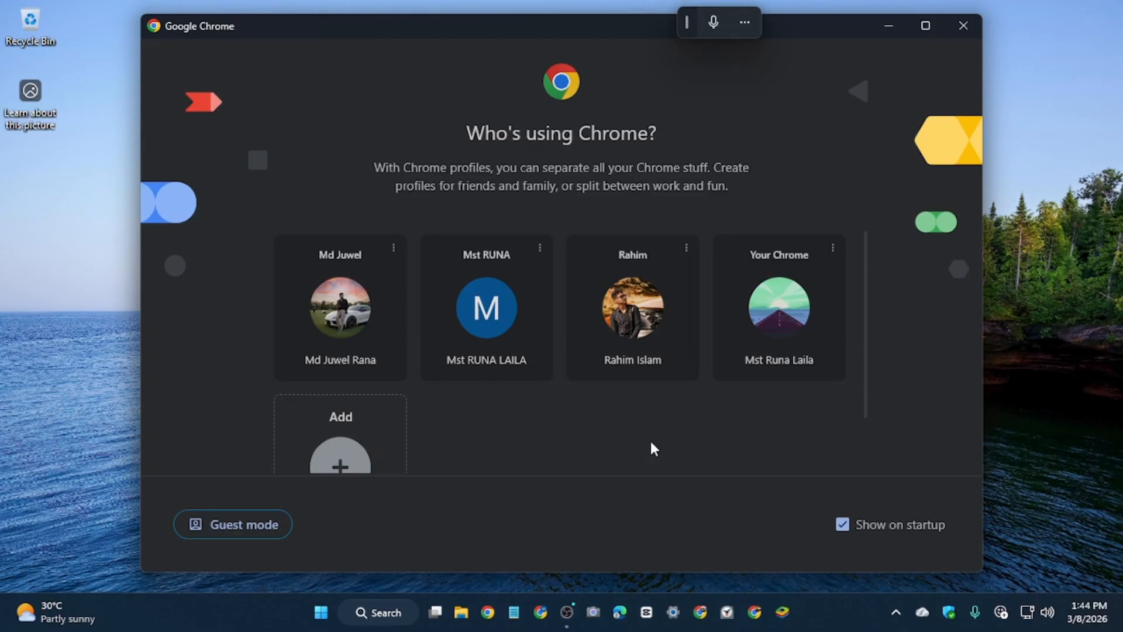
left_click(786, 358)
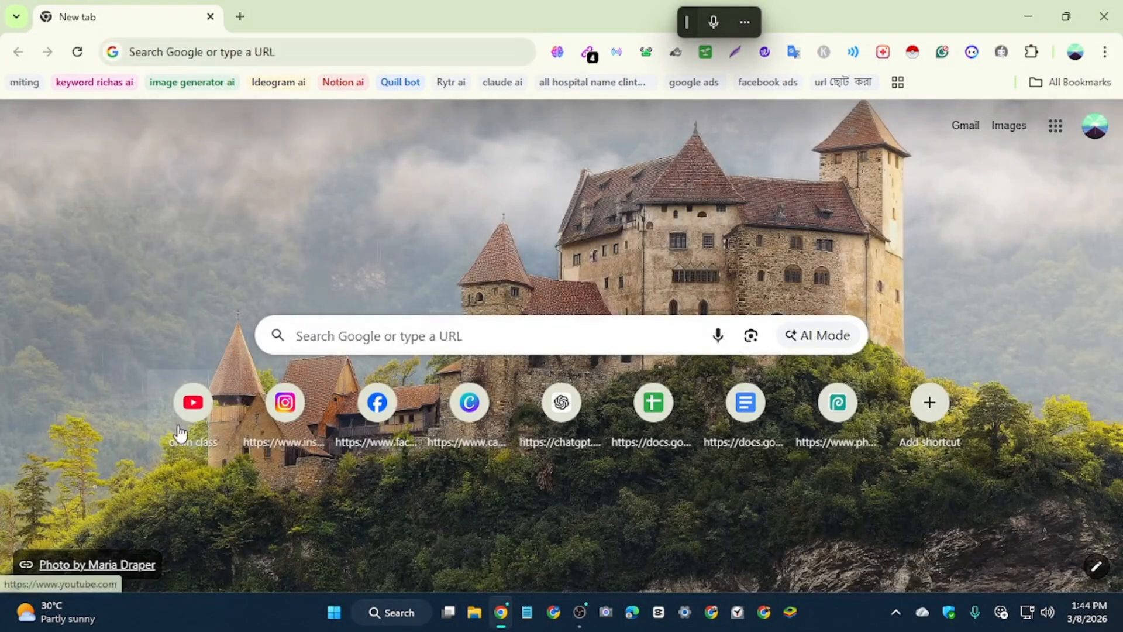
Open YouTube in this profile and go to YouTube Studio for its channel.
left_click(182, 432)
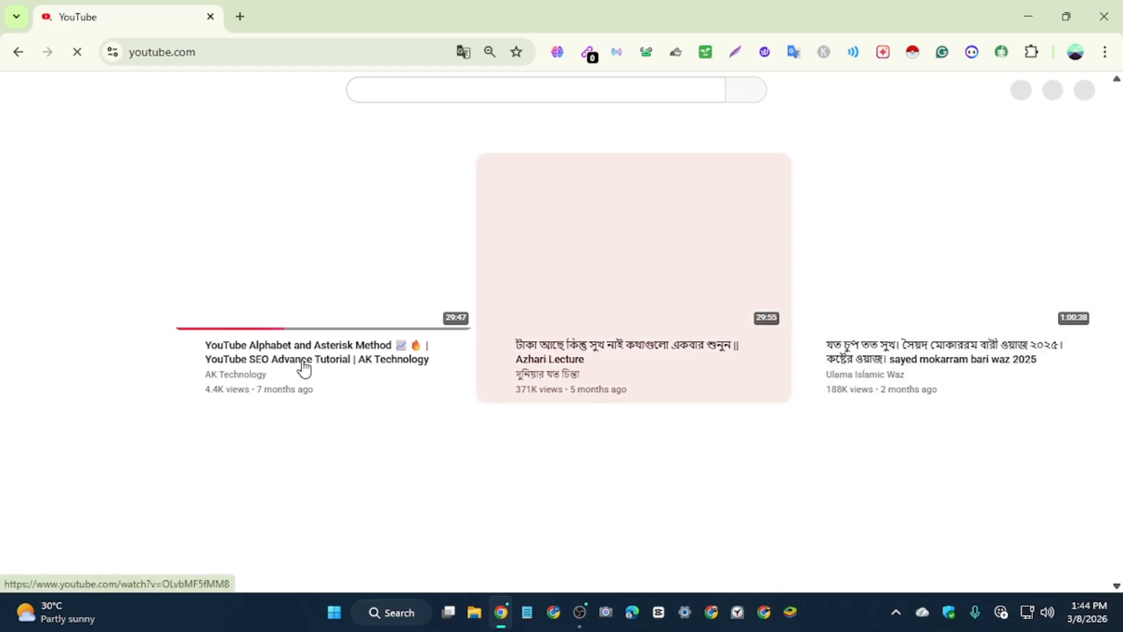
scroll(569, 336, "down", 9)
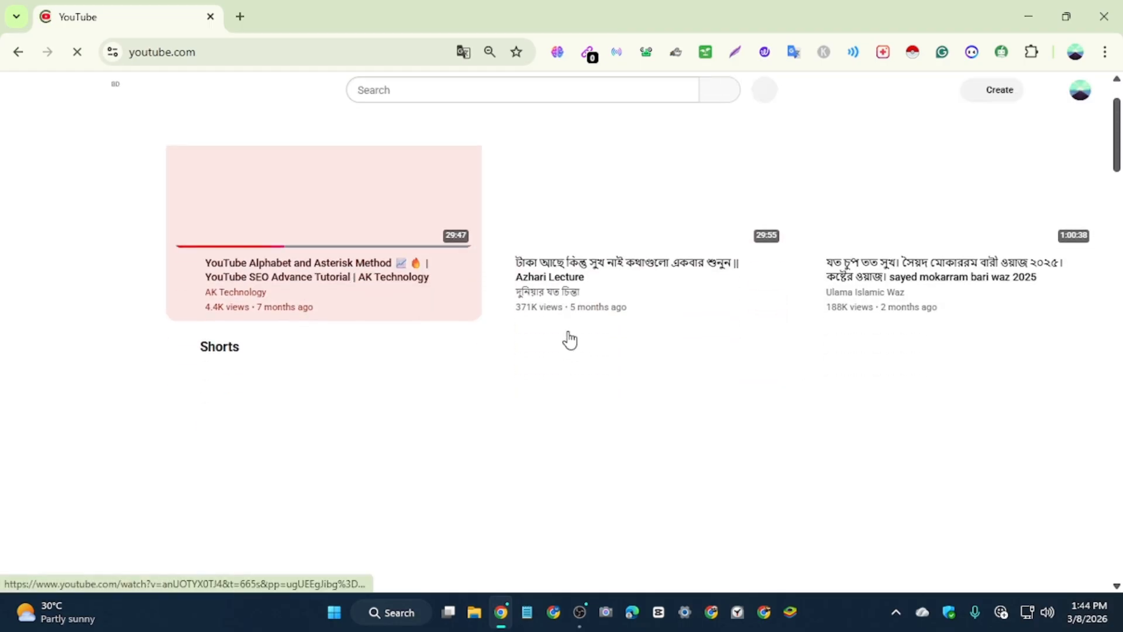
scroll(579, 366, "up", 1)
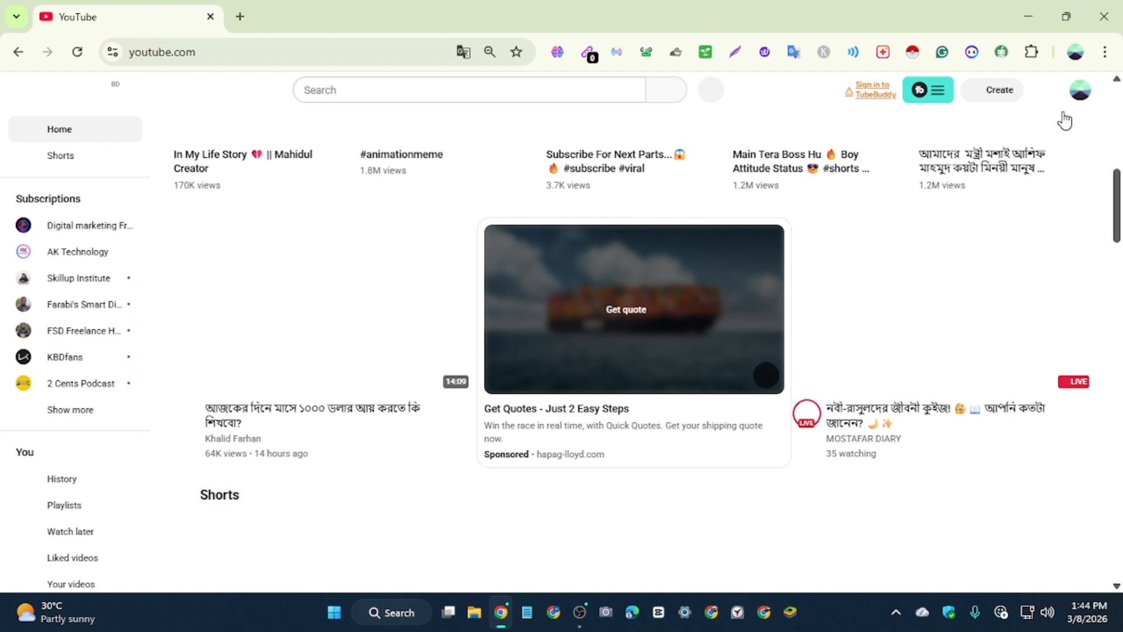
left_click(1080, 92)
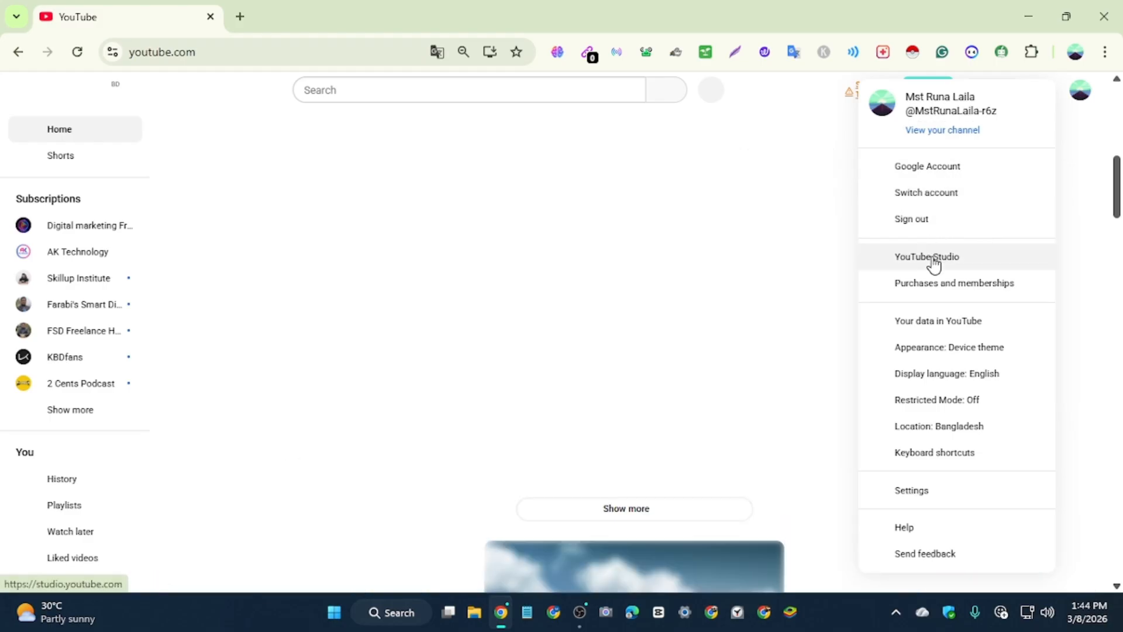
left_click(933, 261)
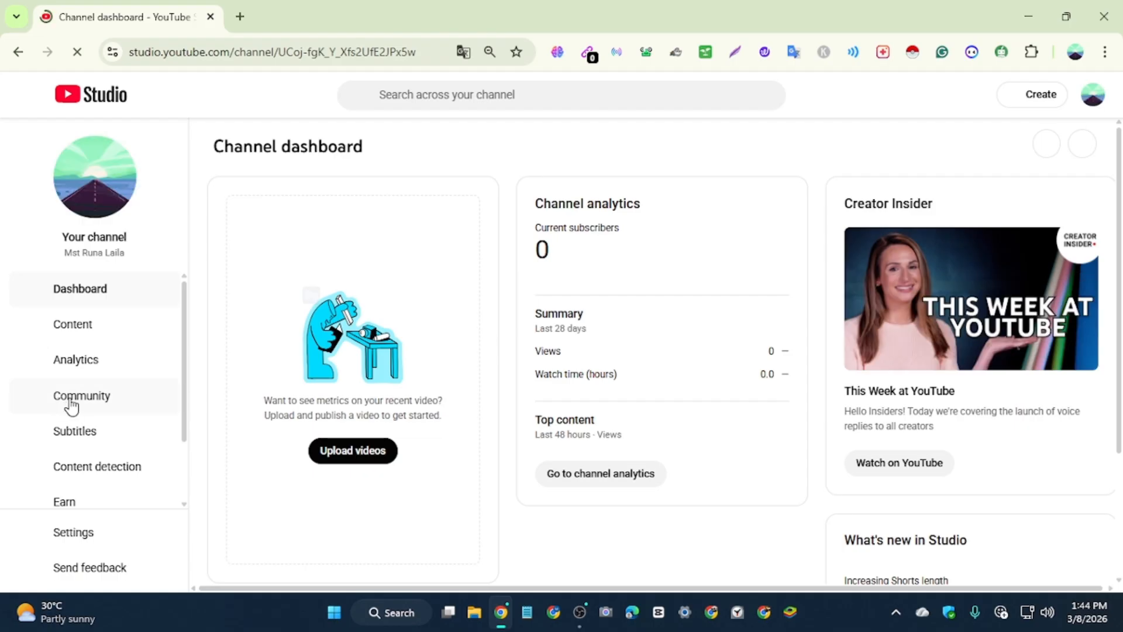
Review the default channel's permission settings and close the settings.
left_click(73, 532)
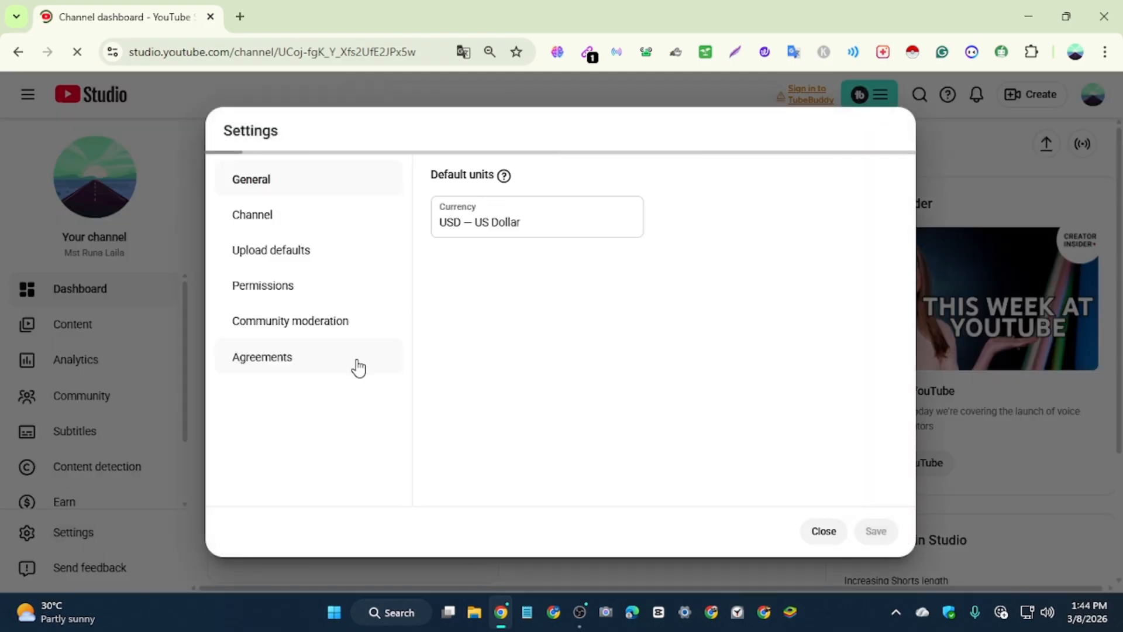
left_click(263, 285)
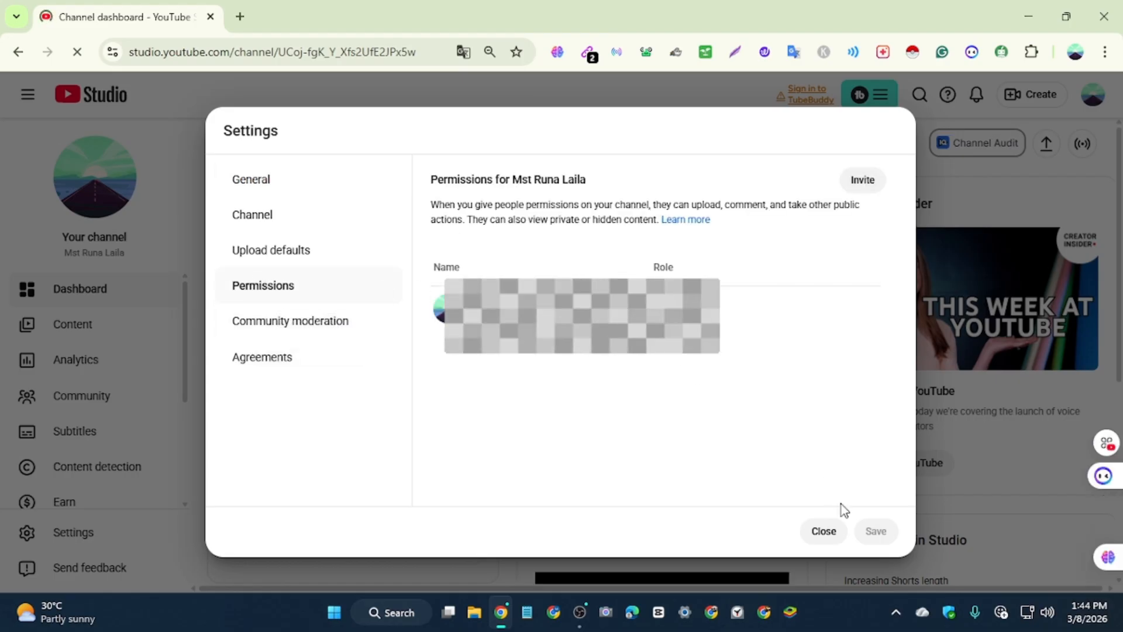
left_click(813, 532)
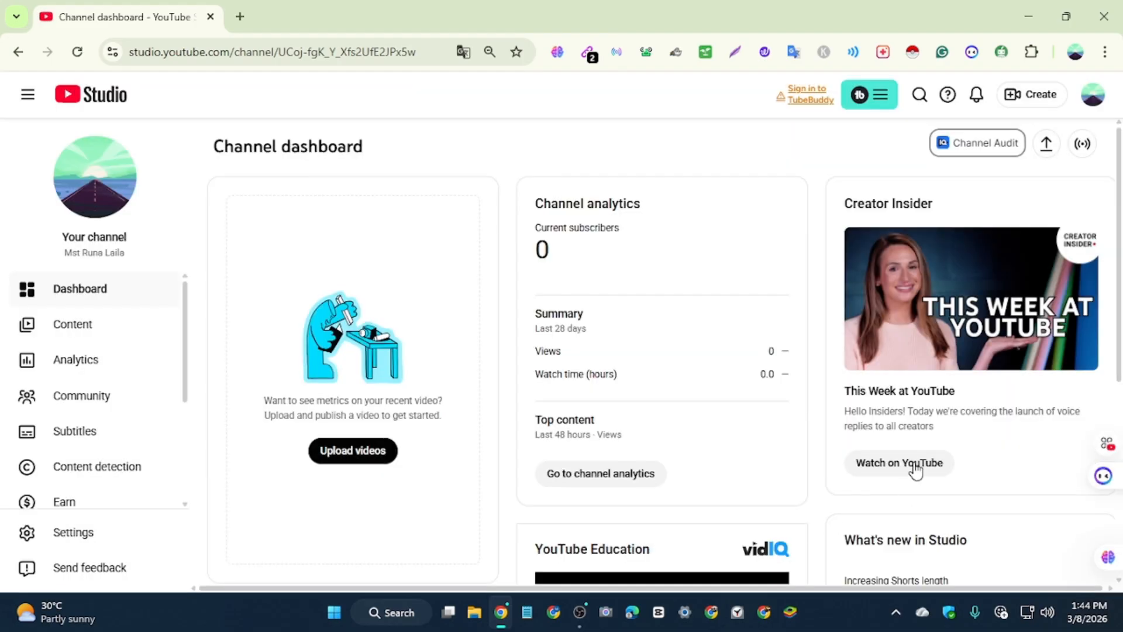
Switch to the account's second channel, with the purple R avatar, and open its permission settings.
left_click(1090, 109)
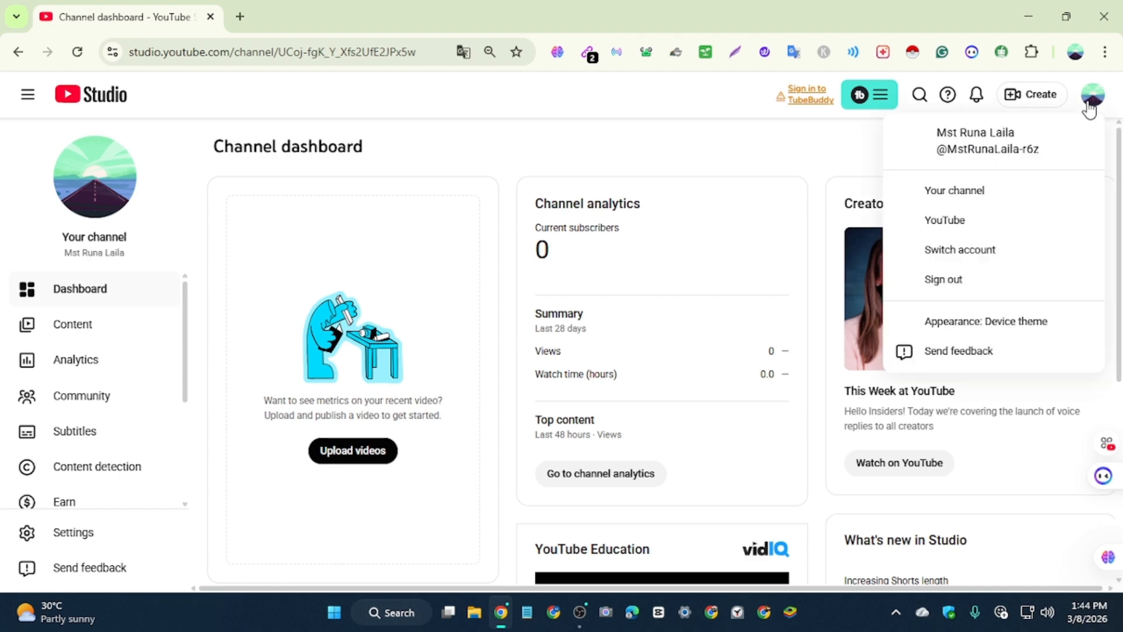
left_click(1019, 257)
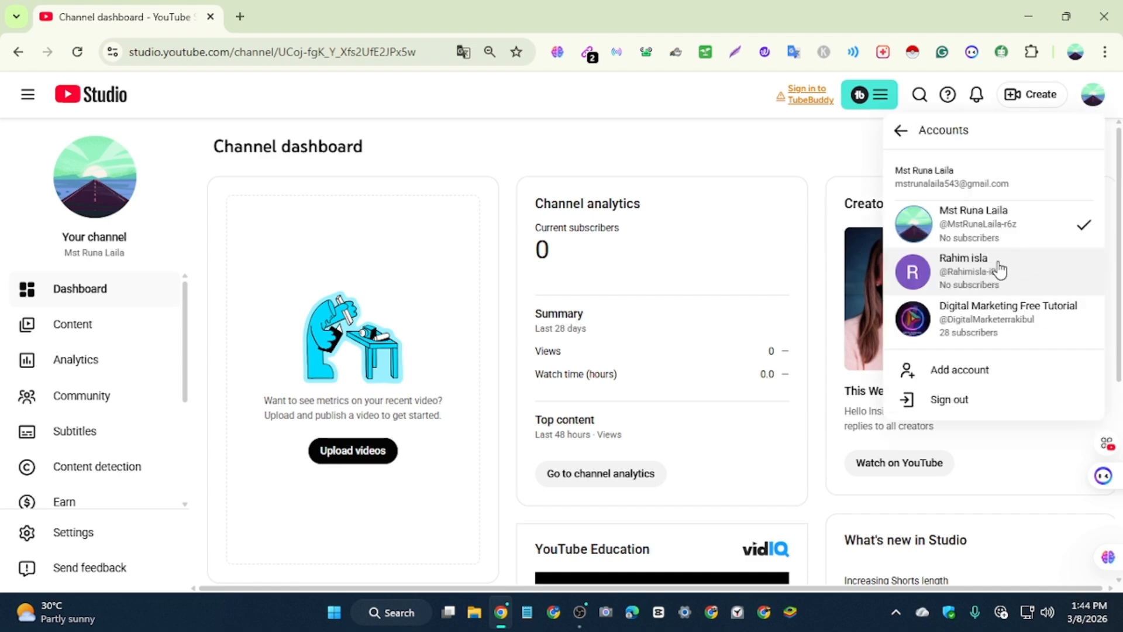
left_click(993, 275)
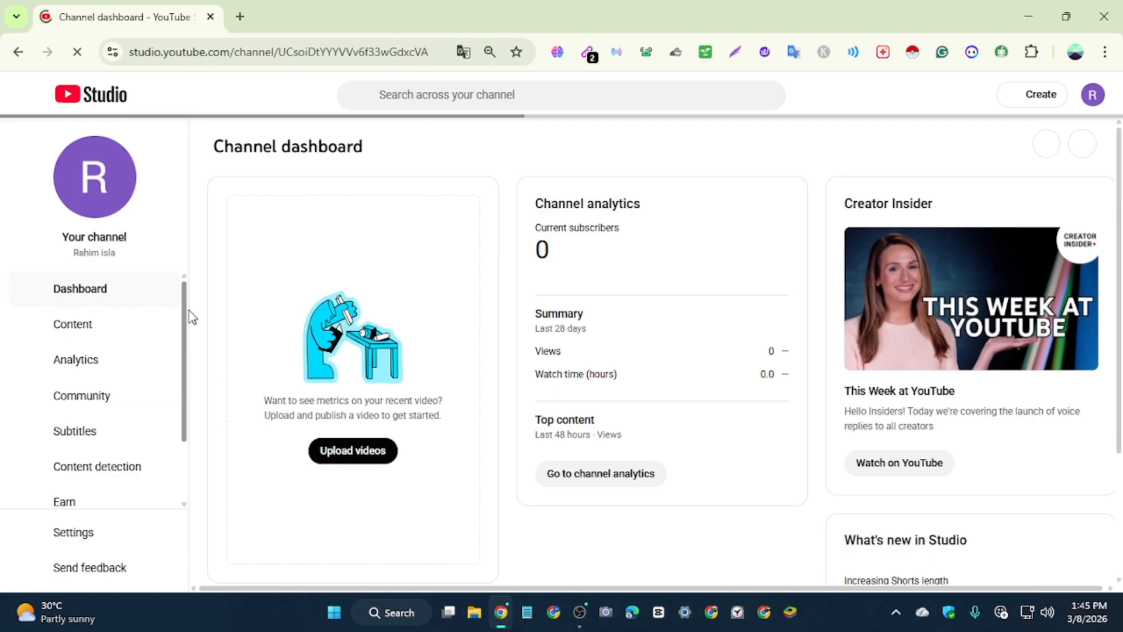
left_click(84, 532)
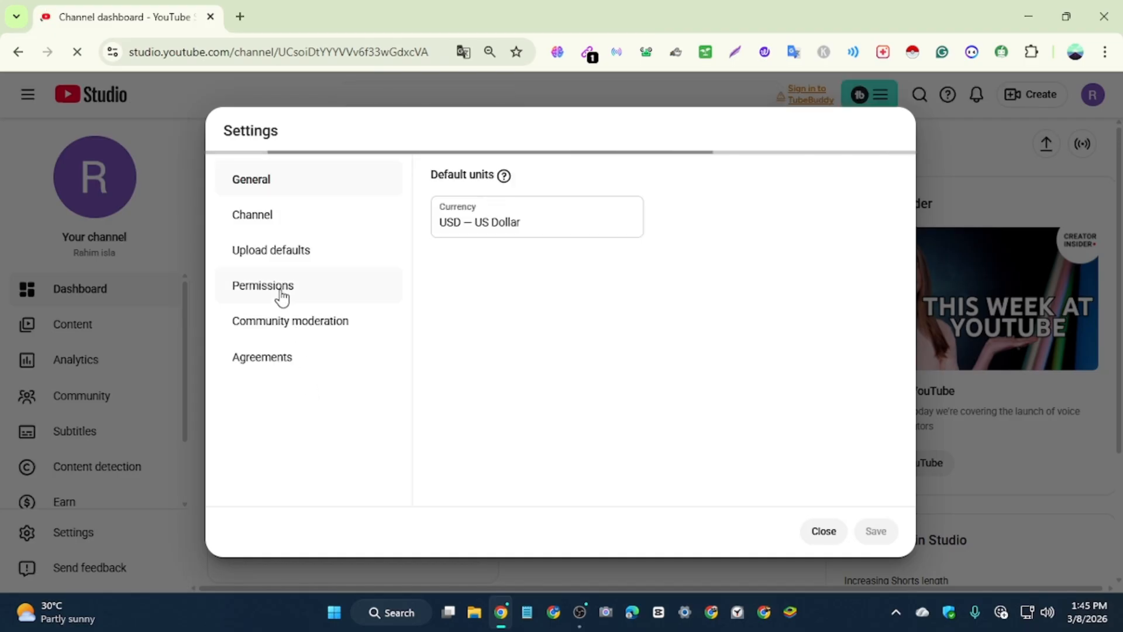
left_click(282, 298)
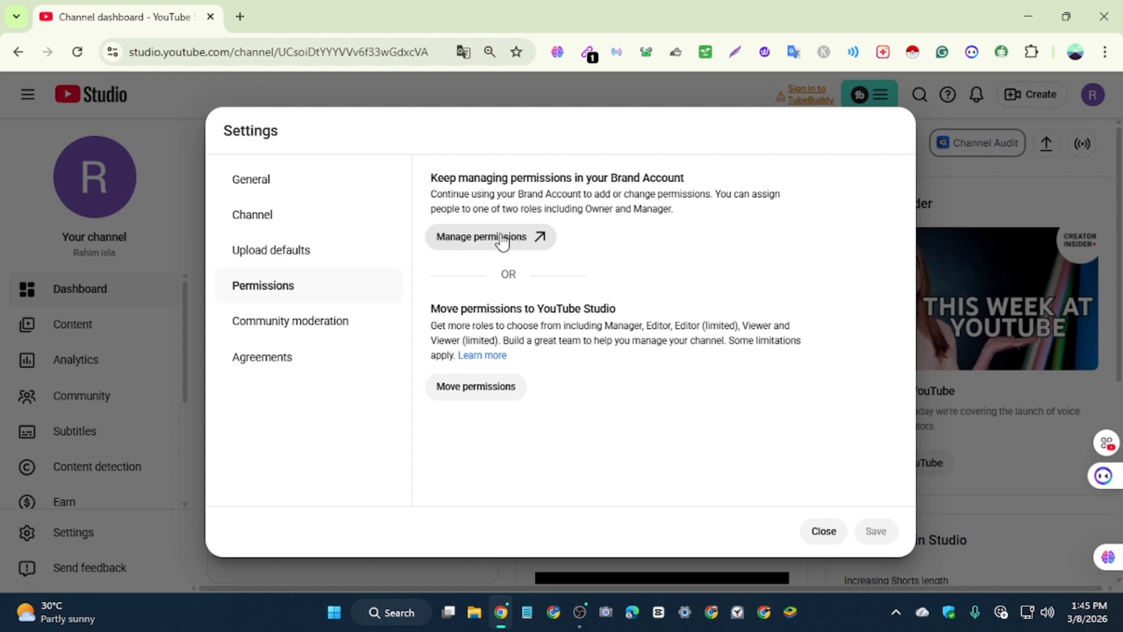
Choose to manage permissions in the channel's Brand Account and enter the account password to verify identity.
left_click(478, 237)
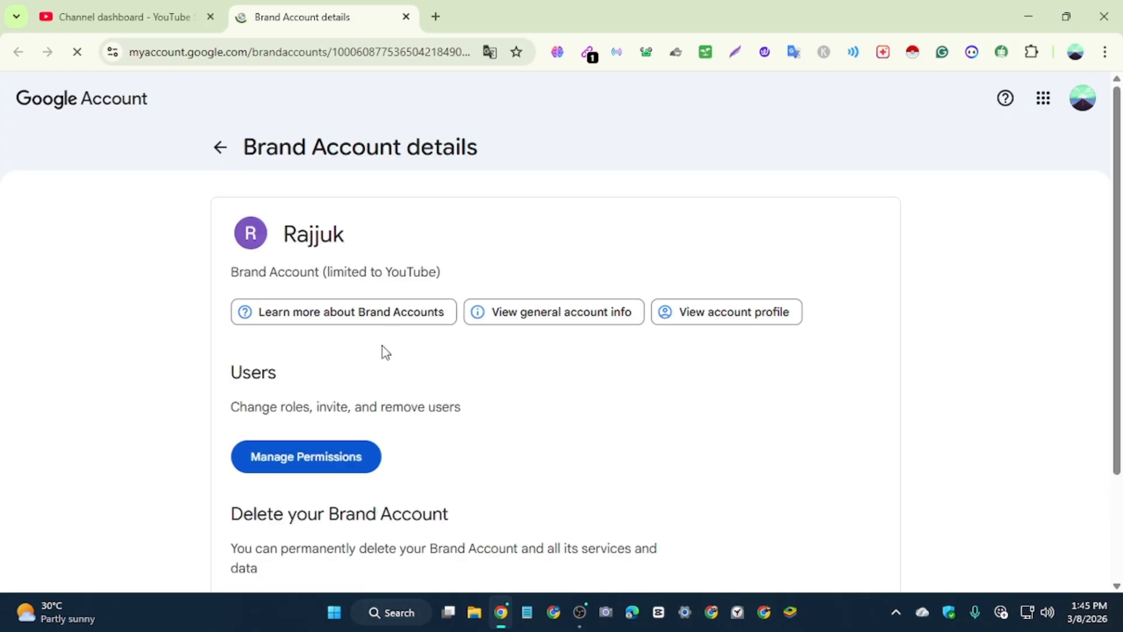
left_click(300, 468)
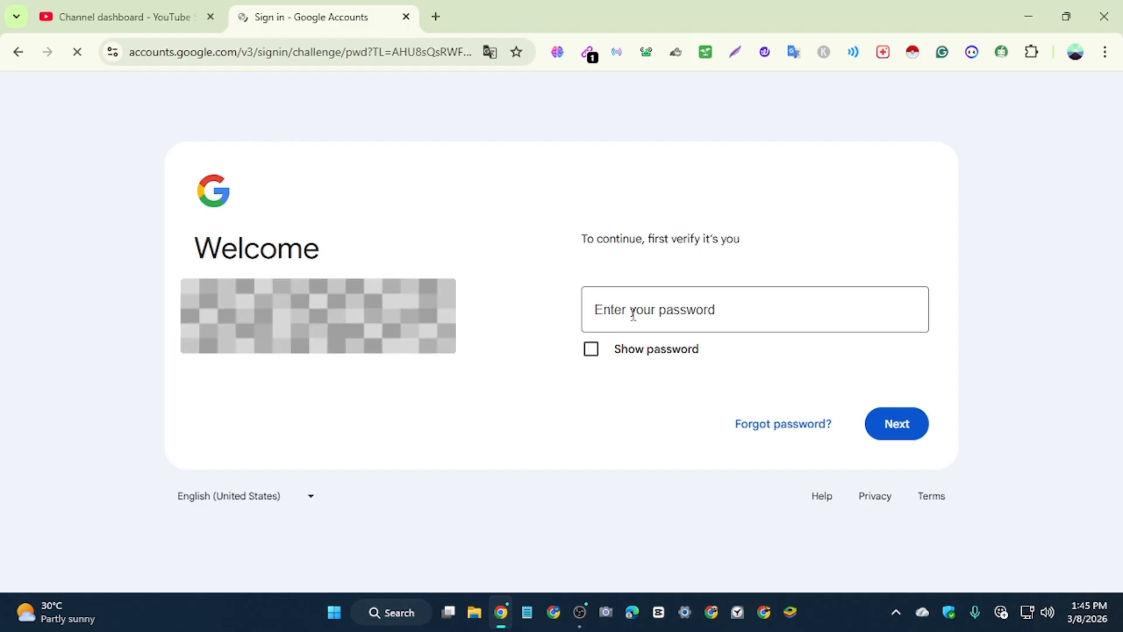
left_click(633, 315)
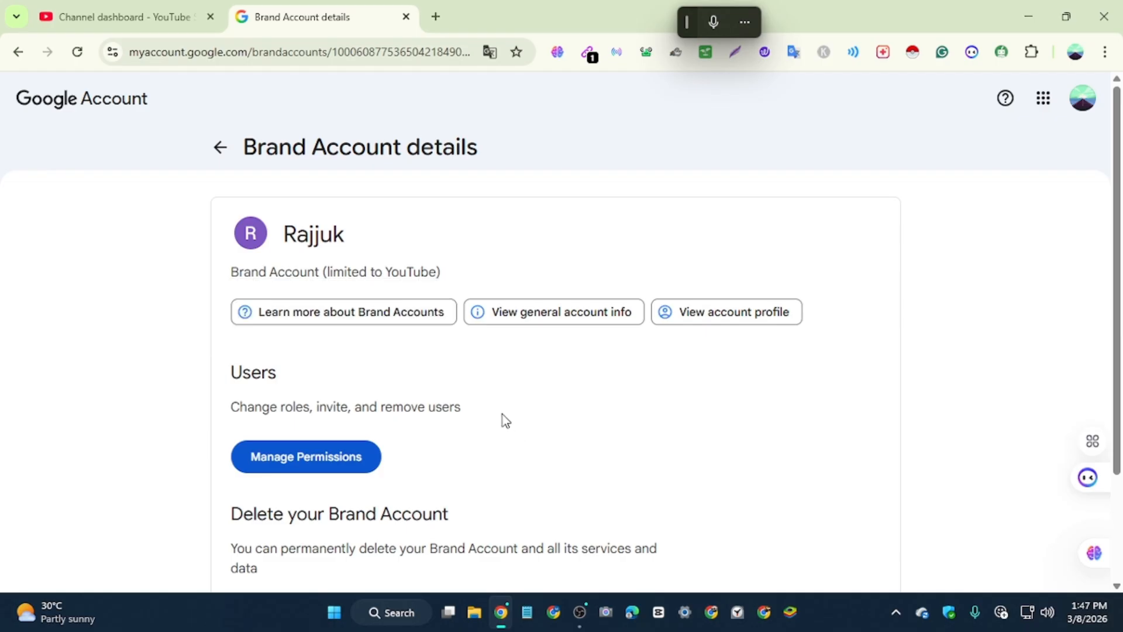
Invite a new user to the Rajjuk Brand Account by e-mail address with the Manager role and finish managing permissions.
left_click(302, 466)
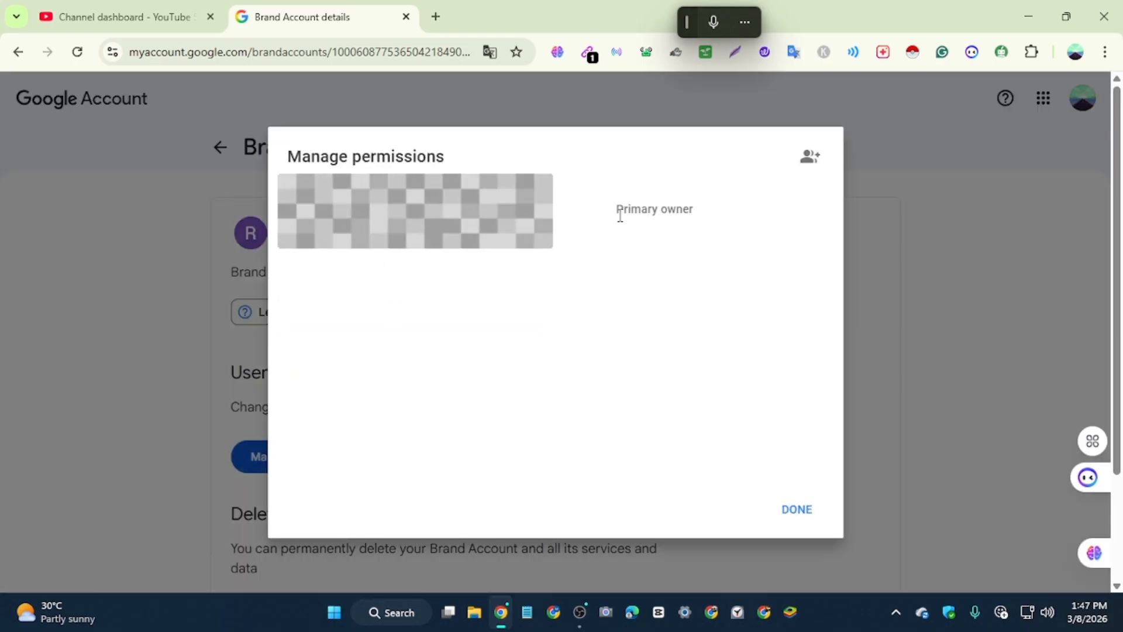
left_click(814, 159)
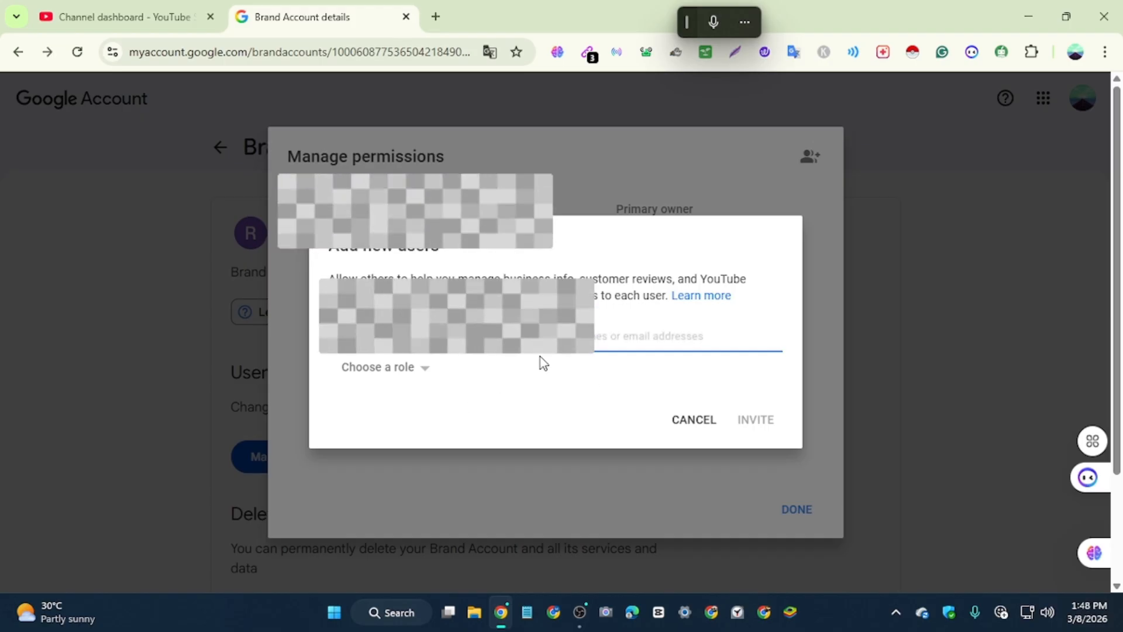
left_click(408, 371)
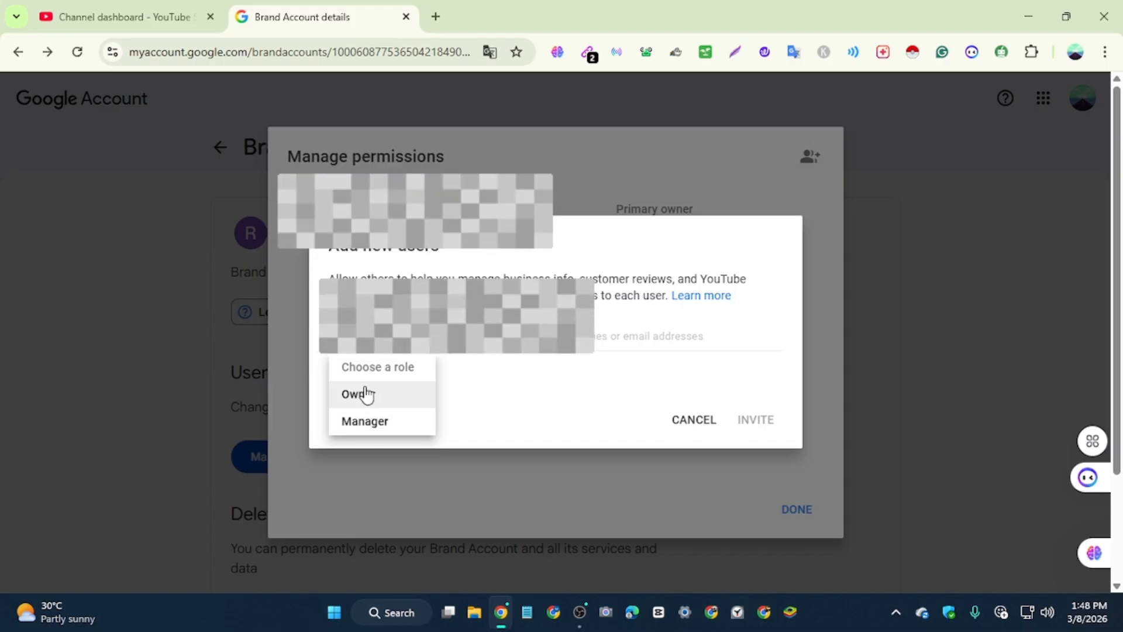
left_click(386, 420)
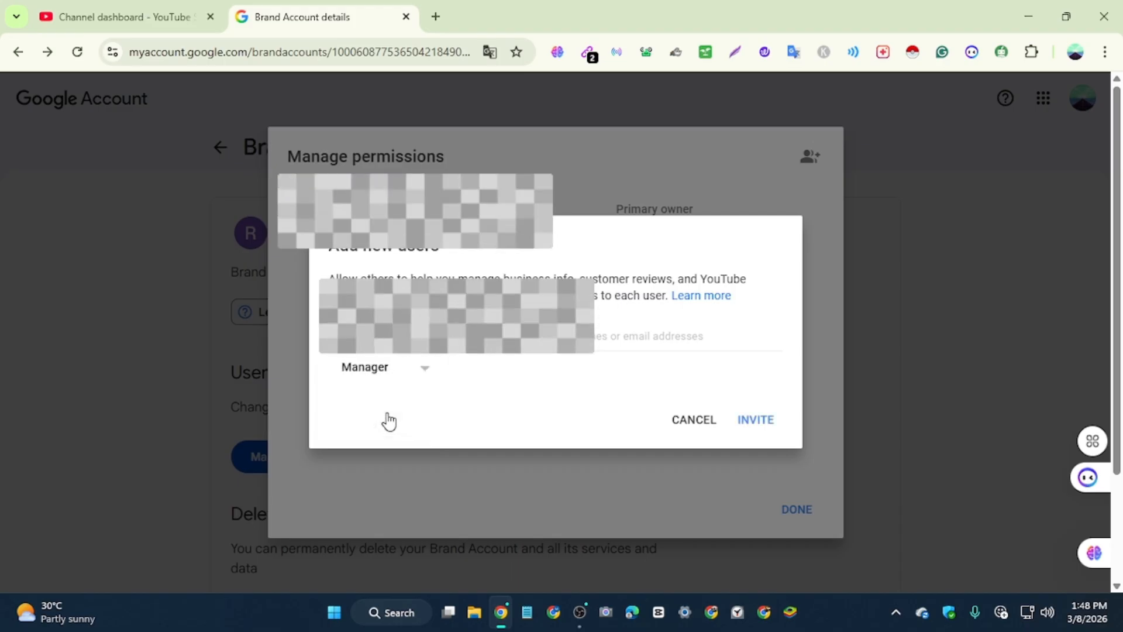
left_click(748, 419)
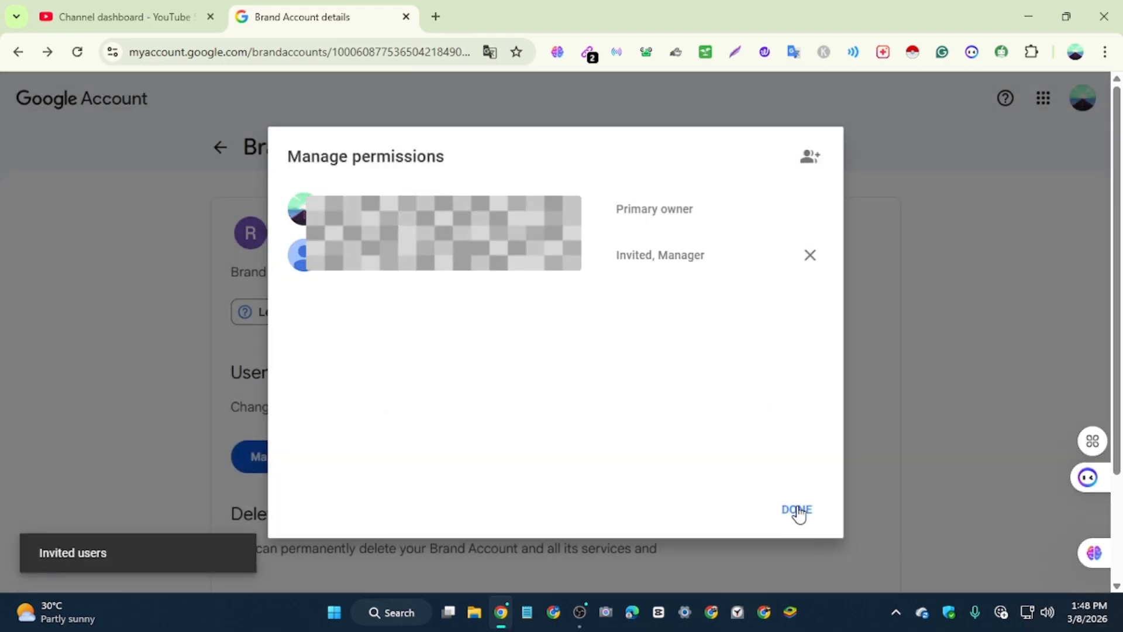
left_click(797, 511)
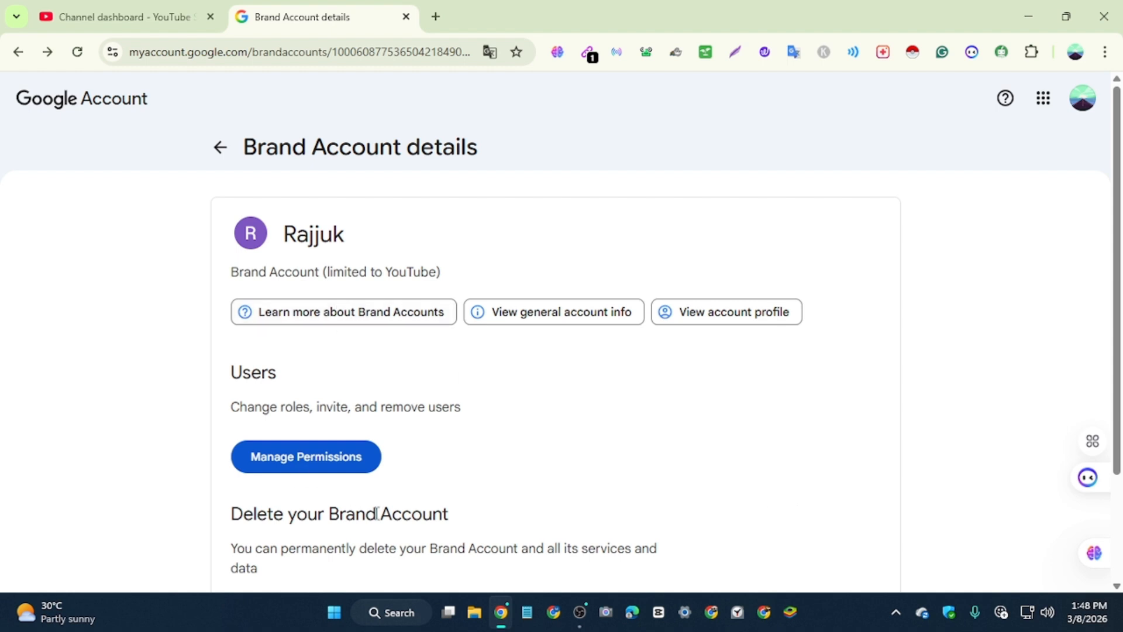
Switch to the invited account's Chrome window and open the e-mailed invitation to manage Rajjuk in Gmail.
left_click(712, 612)
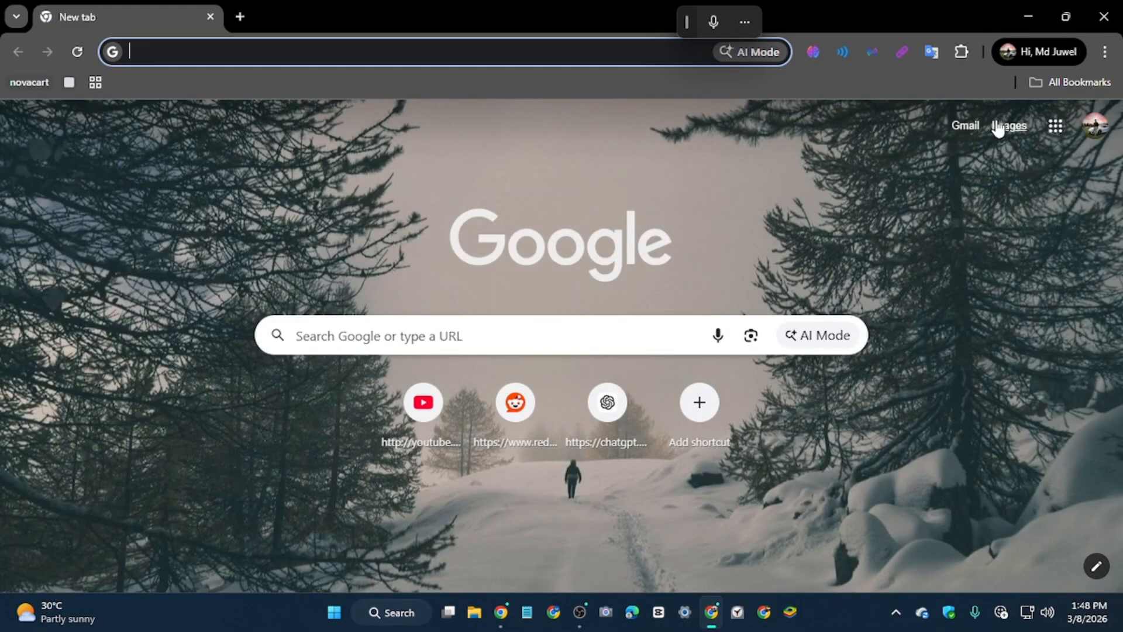
left_click(963, 125)
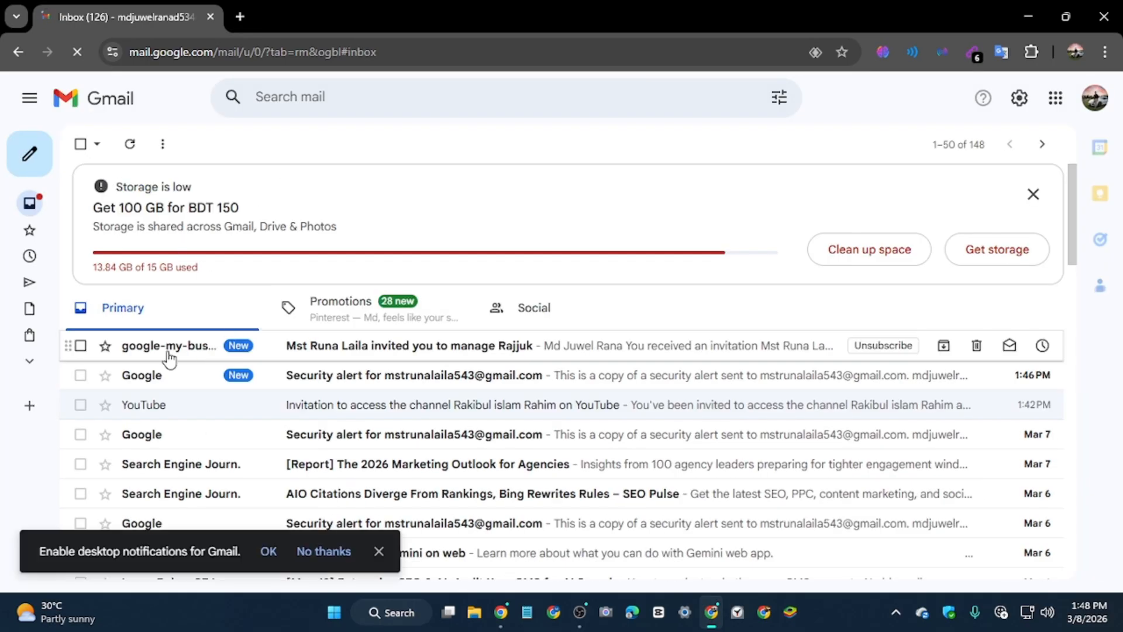
left_click(341, 351)
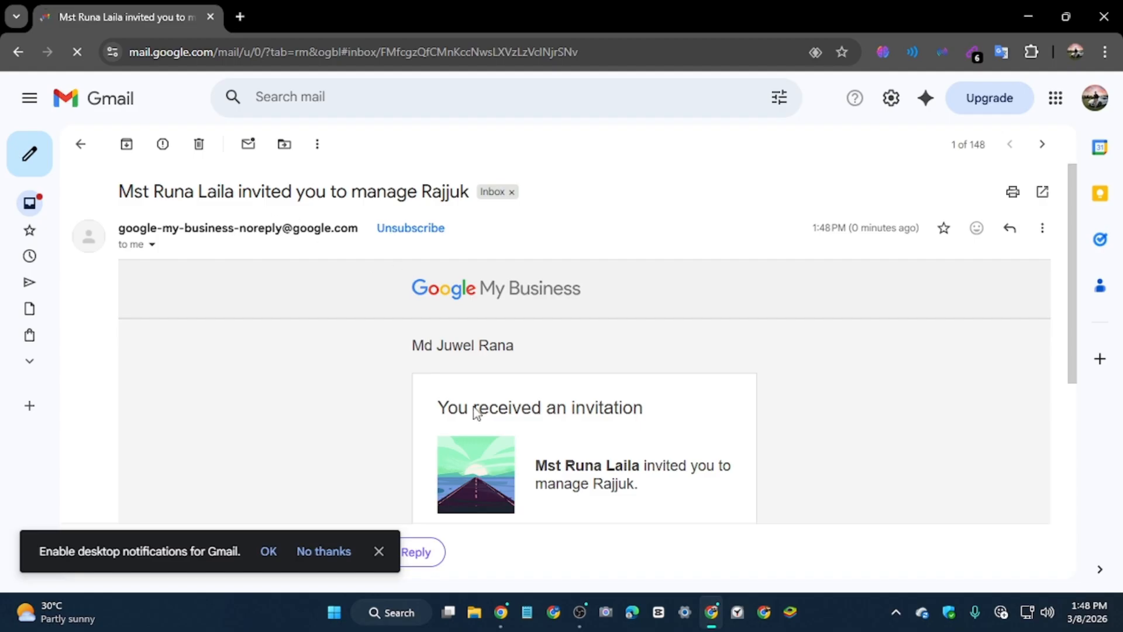
Open the invitation link in the e-mail and accept becoming a manager of the Rajjuk Brand Account.
scroll(497, 421, "down", 4)
scroll(550, 355, "up", 1)
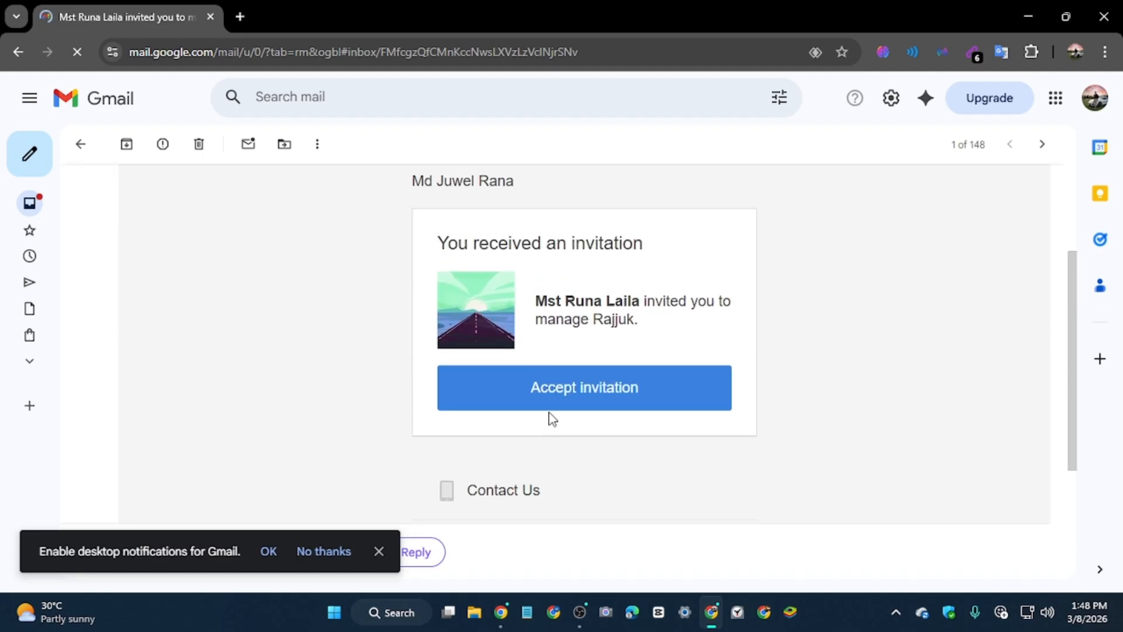
left_click(563, 403)
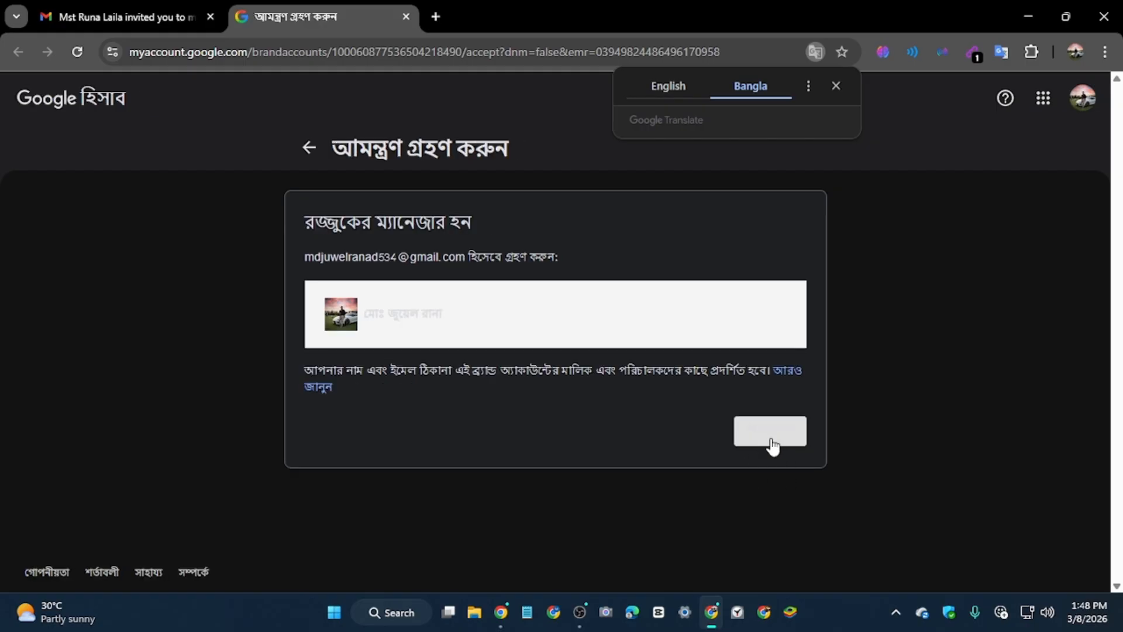
left_click(771, 443)
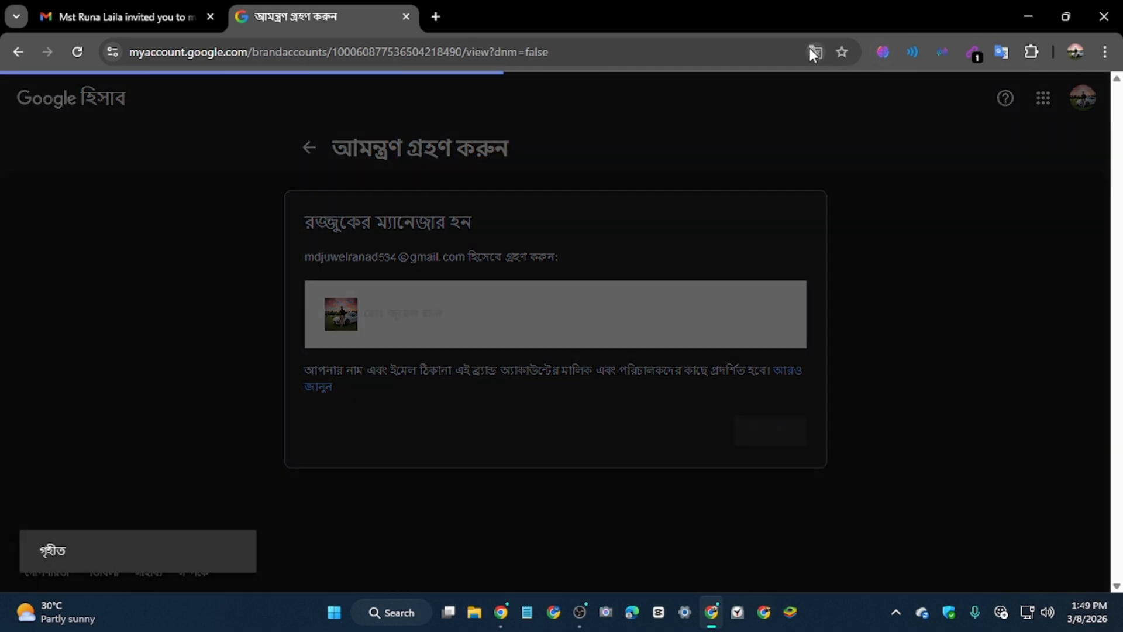
Show the Brand Account details page in English and open the permission management for Rajjuk's users.
left_click(813, 51)
left_click(689, 86)
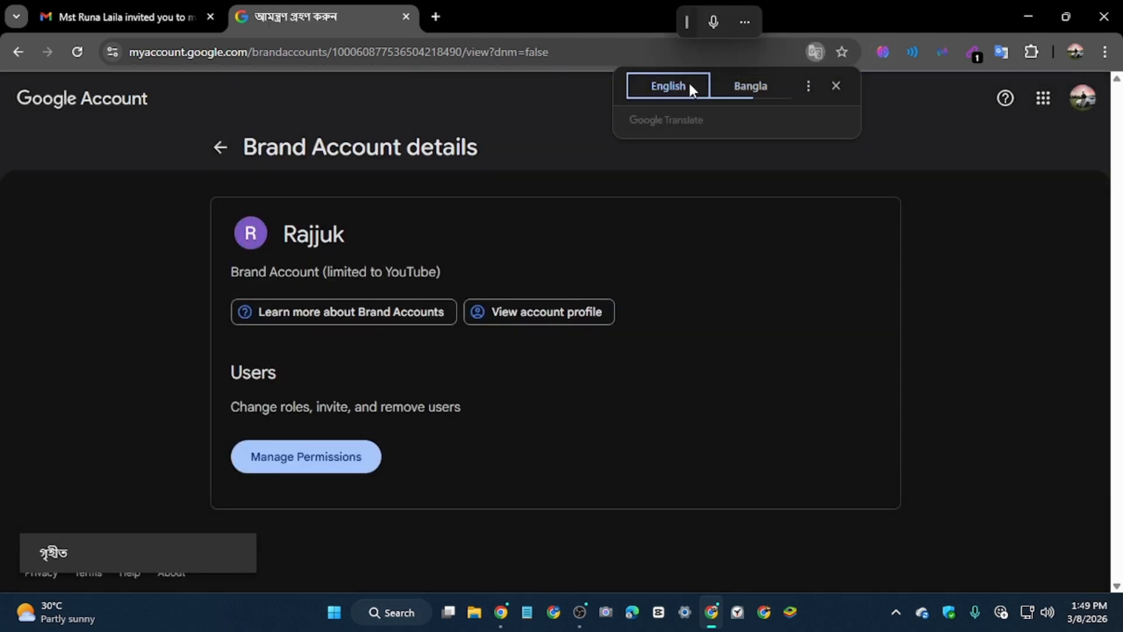
left_click(841, 84)
left_click(350, 461)
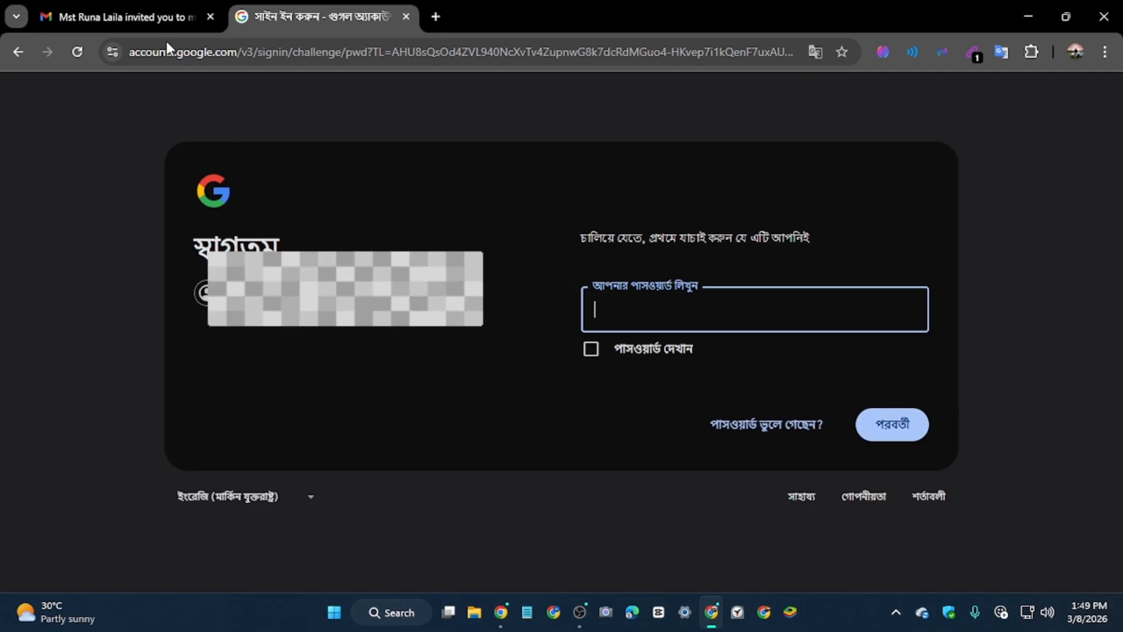
left_click(135, 17)
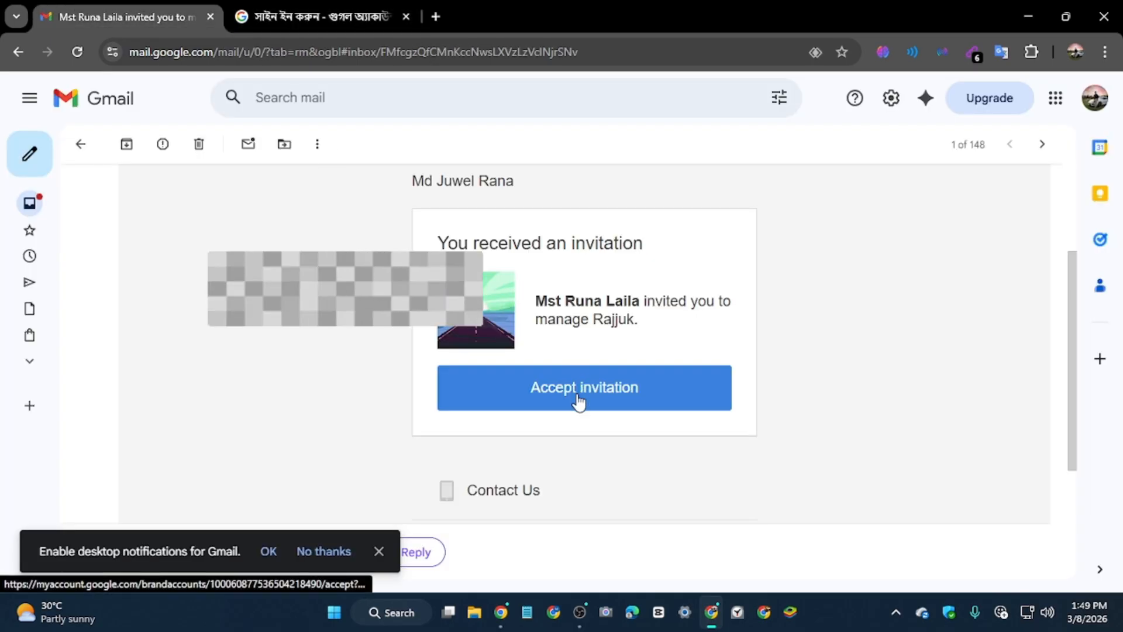
key("ctrl+Tab")
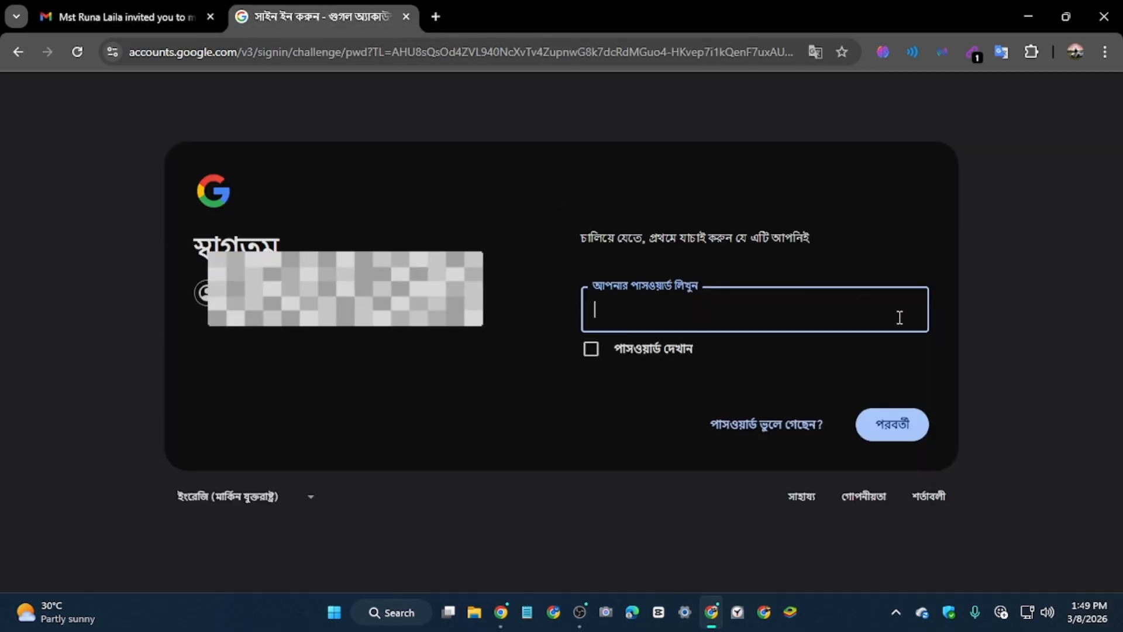